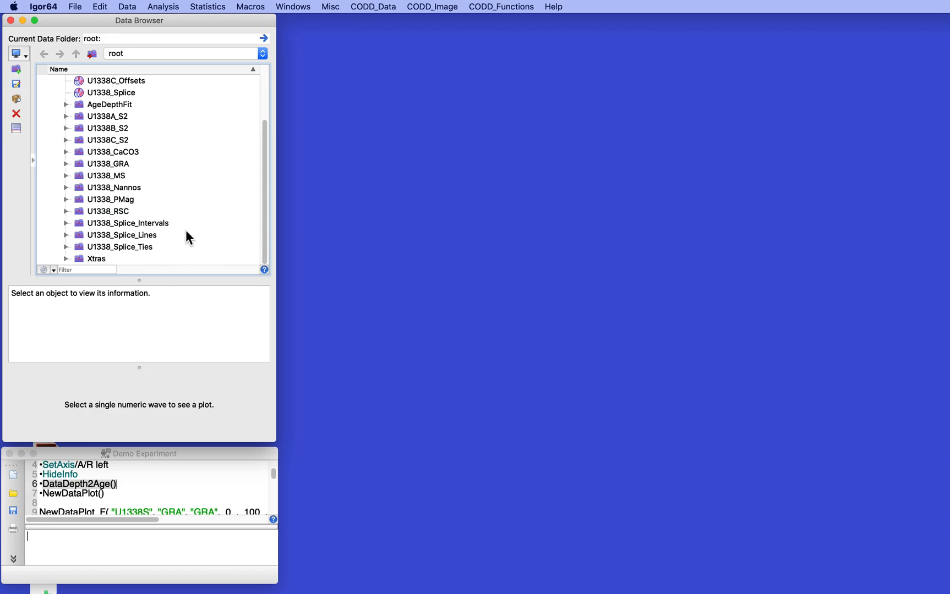
- Expand the AgeDepthFit folder in the data tree and examine the graph of fit_U1338_DepthWv against the fitted age wave
left_click(66, 104)
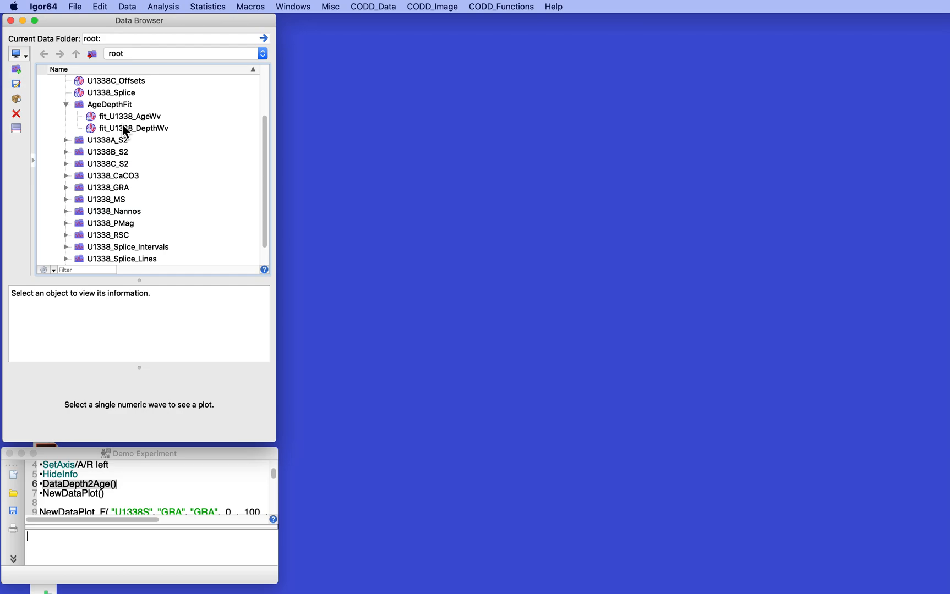
left_click(949, 316)
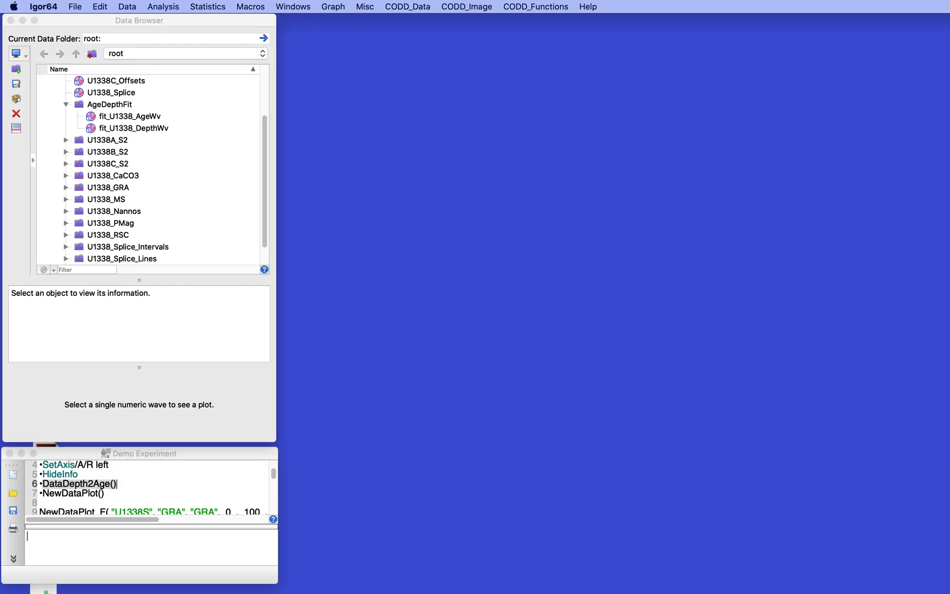
left_click_drag(949, 61, 464, 57)
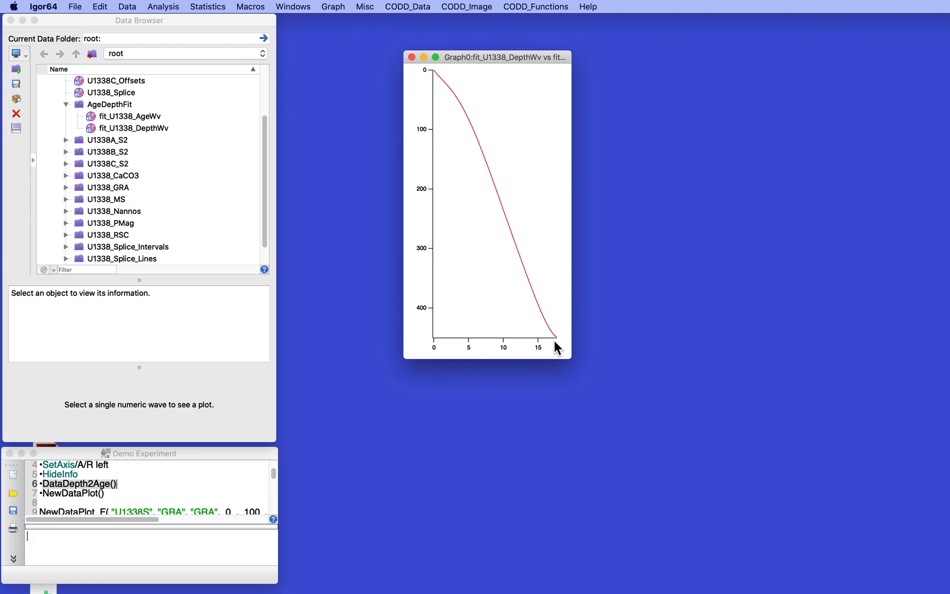
left_click_drag(458, 57, 949, 143)
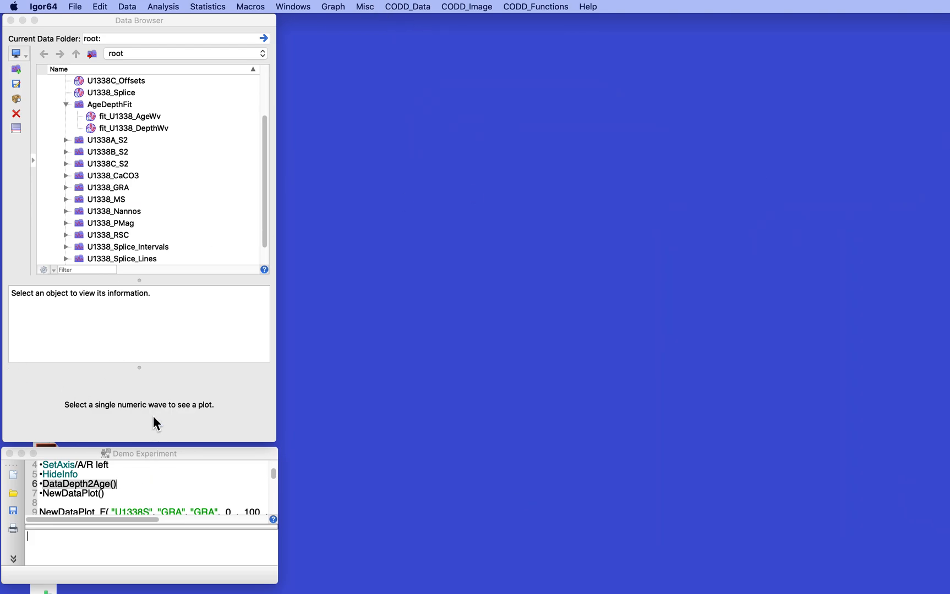
left_click(208, 389)
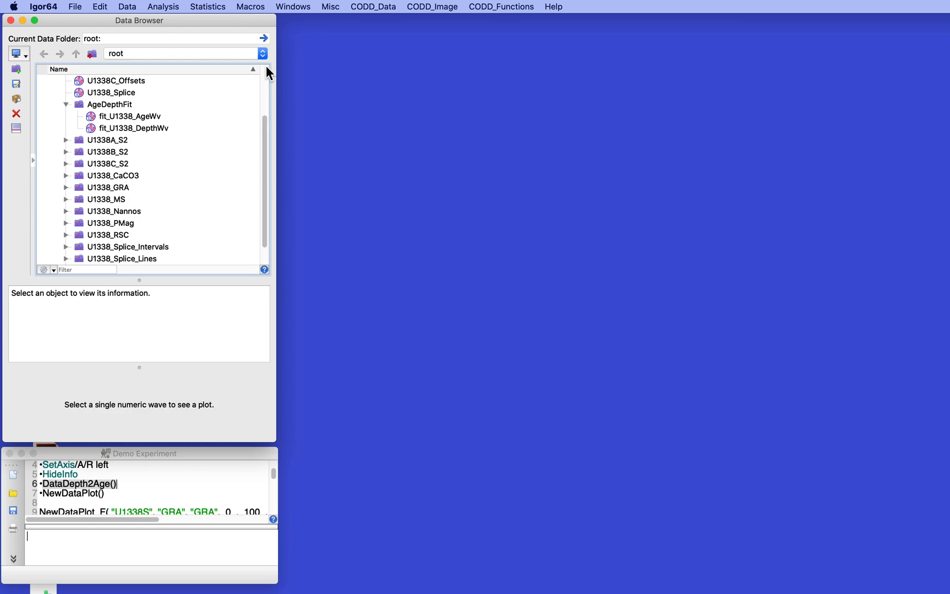
- Run DataDepth2Age with the AgeDepthFit folder as age model, using fit_U1338_AgeWv as age profile and fit_U1338_DepthWv as depth profile
left_click(378, 6)
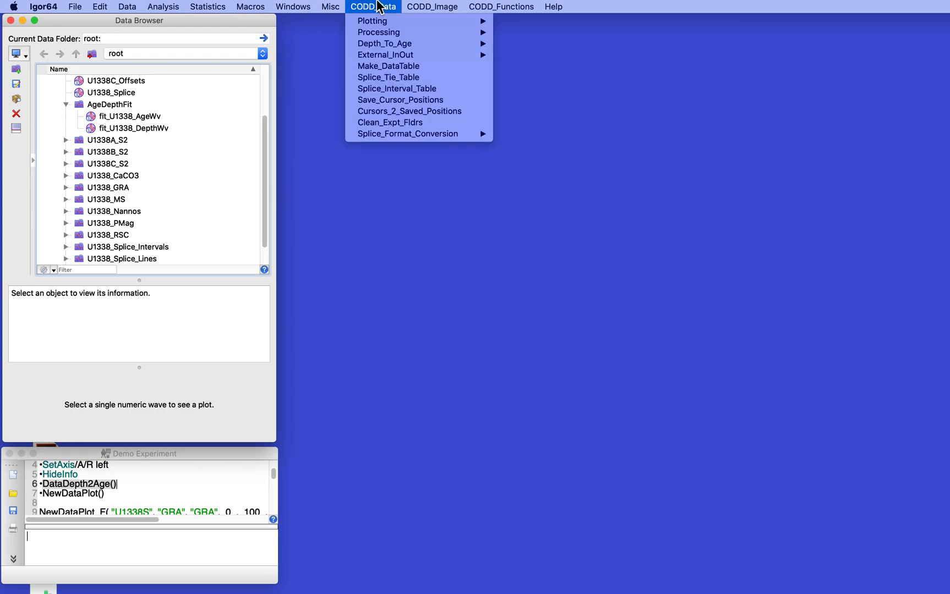
mouse_move(382, 43)
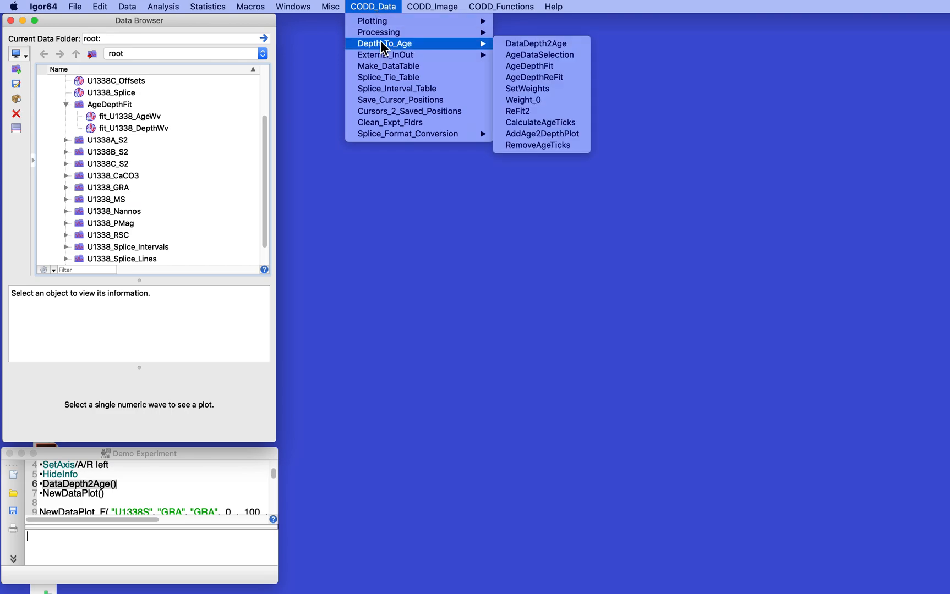
left_click(544, 44)
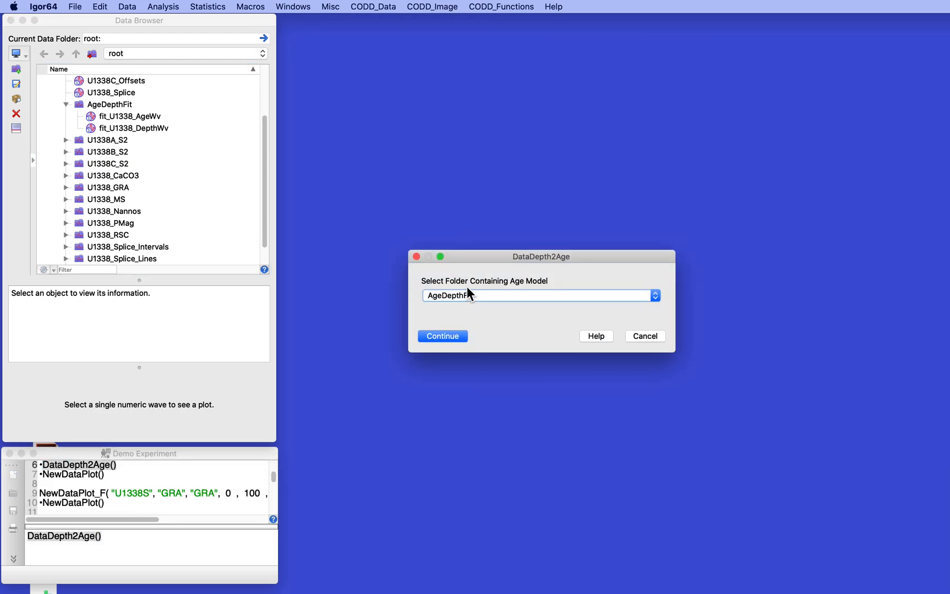
left_click(447, 339)
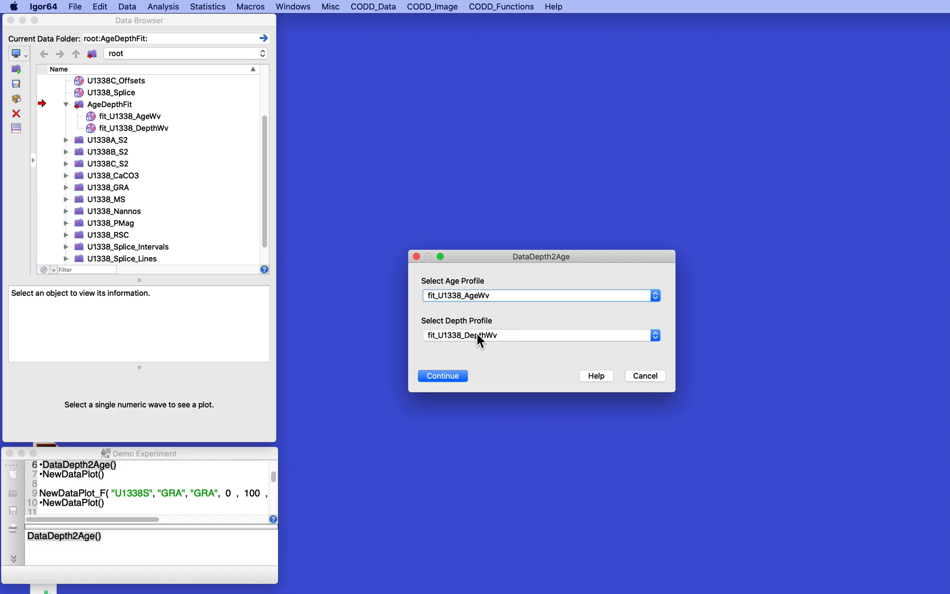
left_click(447, 375)
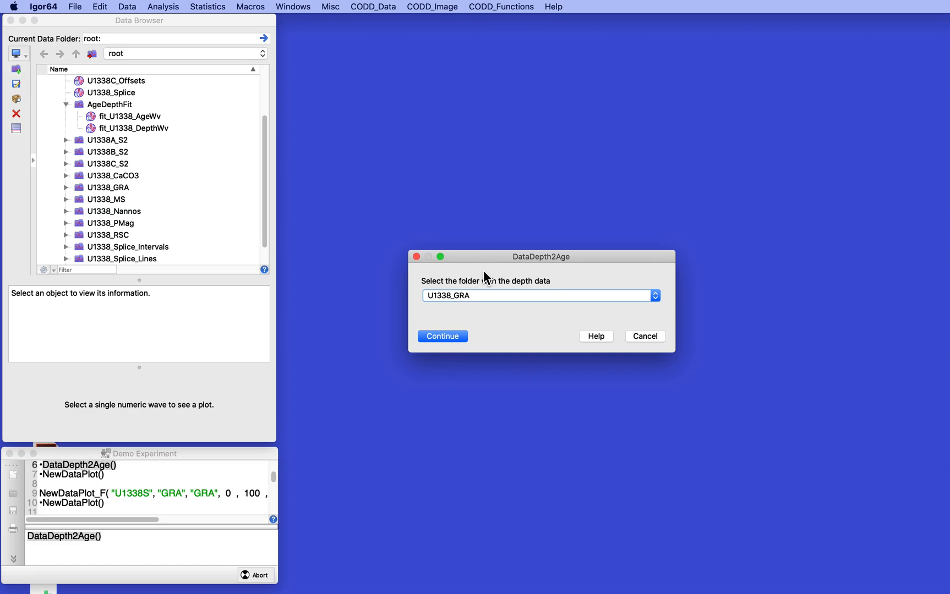
- Convert the depth wave U1338S_GRA_CCSF from the U1338_GRA folder to an age wave named U1338S_GRA_Age
left_click(443, 338)
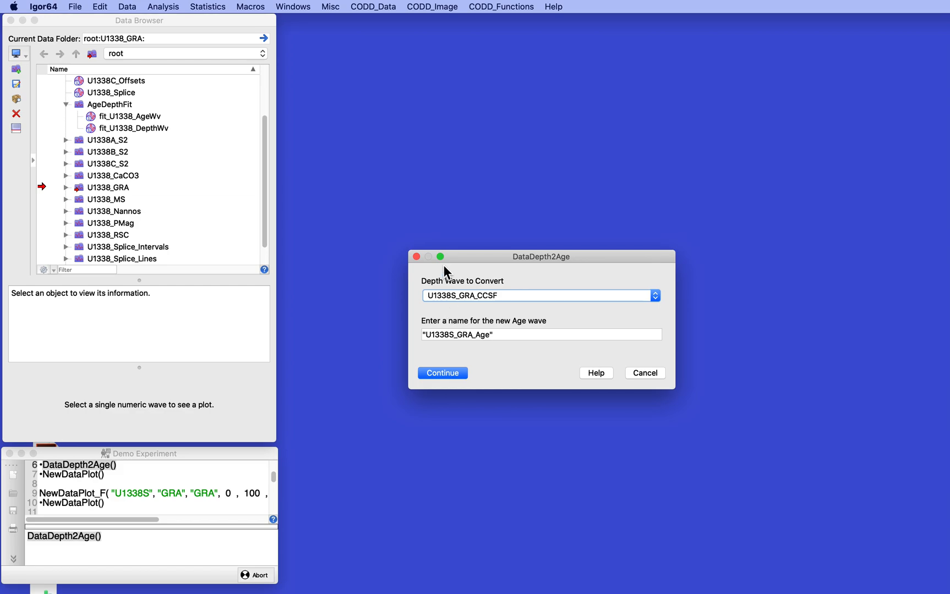
left_click(454, 298)
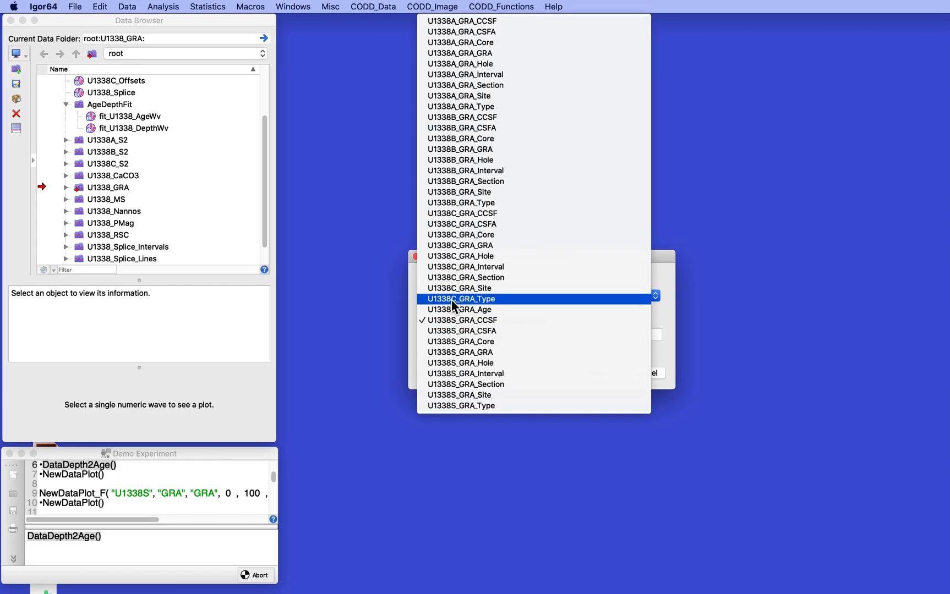
left_click(453, 320)
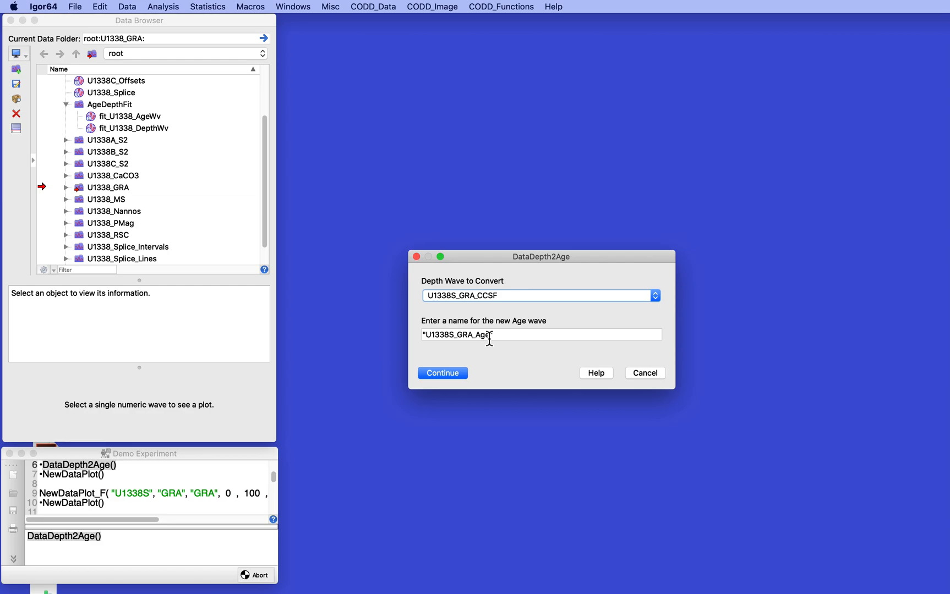
left_click(442, 375)
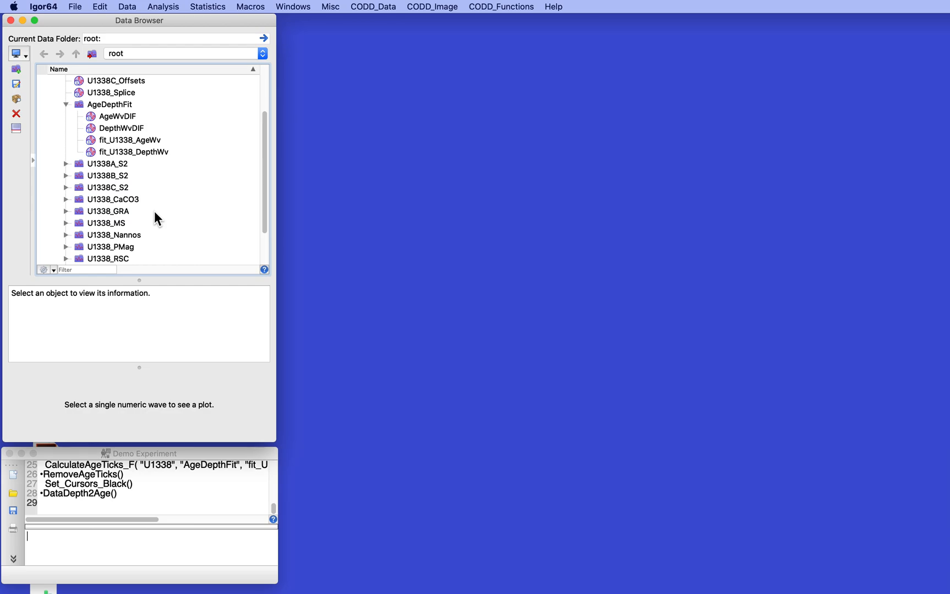
- Collapse the AgeDepthFit folder, expand U1338_GRA, and preview the U1338S_GRA_Age wave's information and plot
scroll(156, 209, "down", 1)
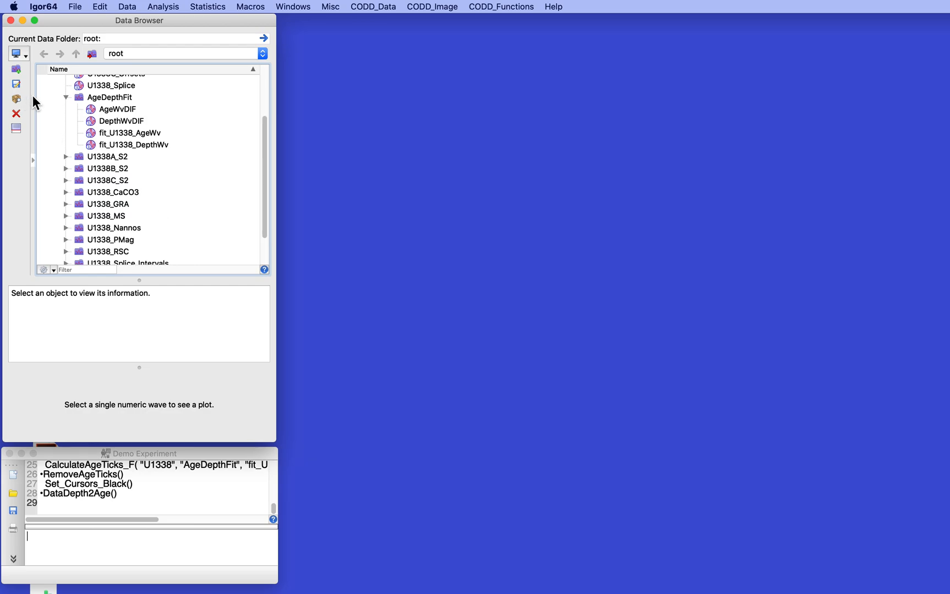
left_click(65, 97)
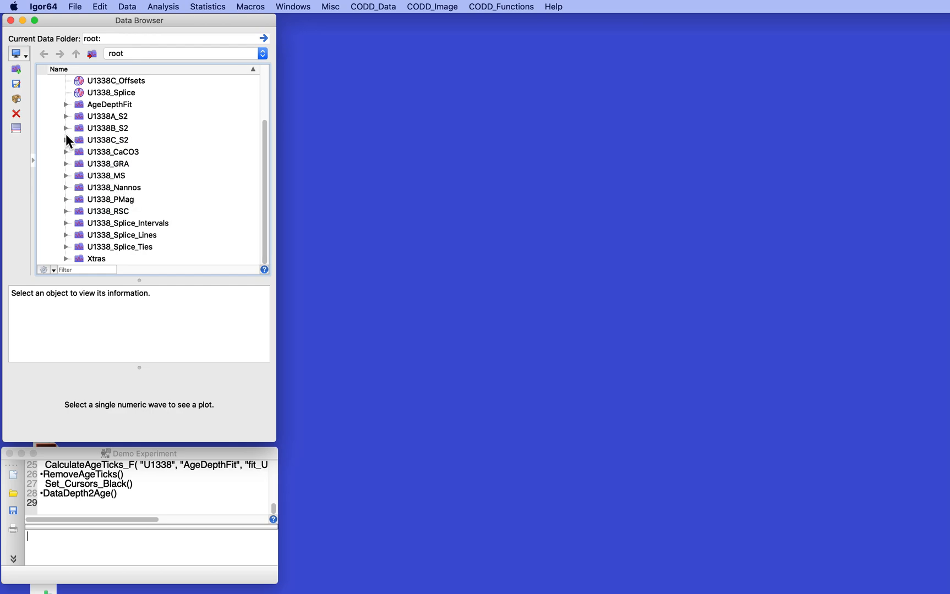
left_click(67, 164)
scroll(107, 167, "down", 1)
scroll(114, 170, "down", 15)
scroll(114, 170, "up", 3)
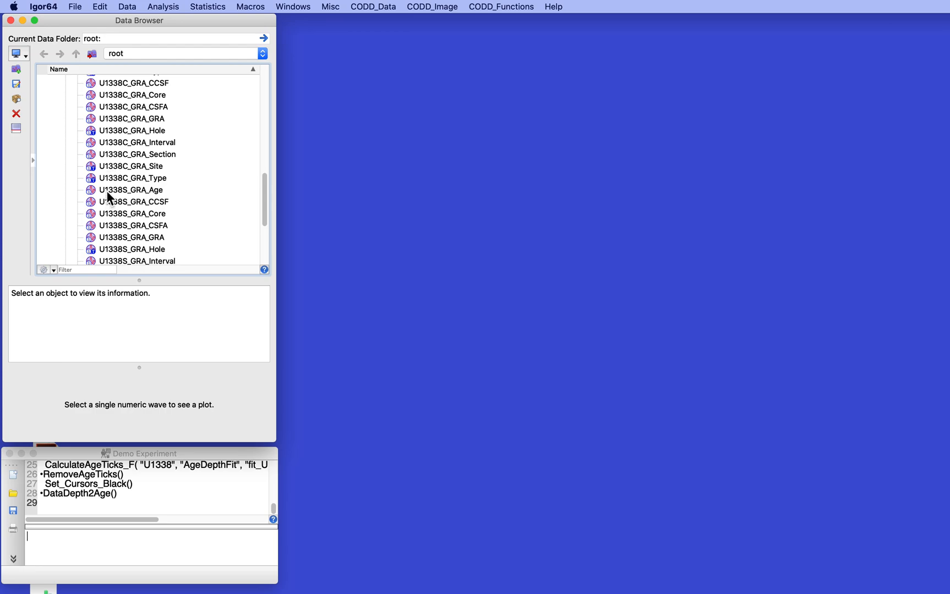
left_click(87, 190)
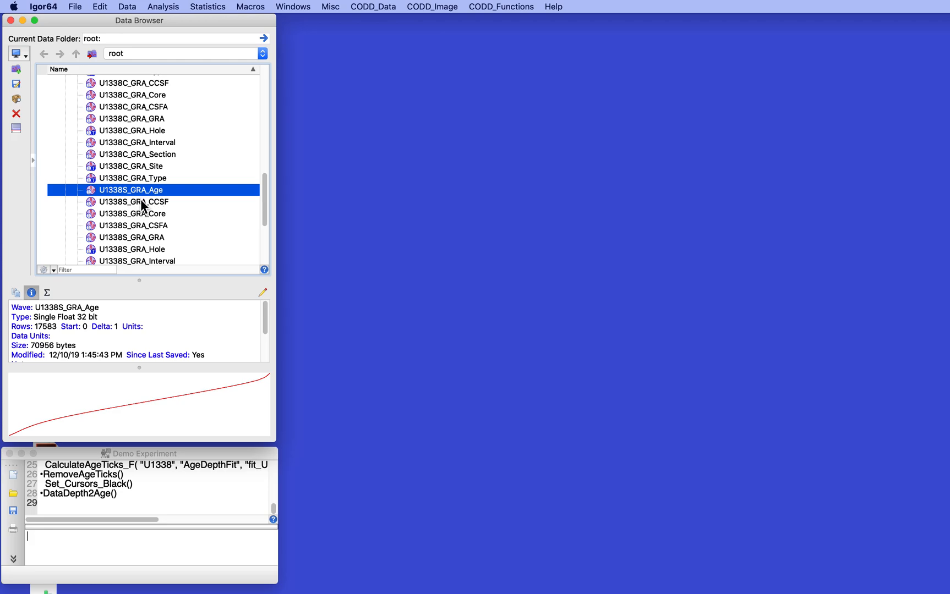
- Create a new data plot of the U1338S GRA data with the scale set to Age and the X axis named Age
left_click(373, 7)
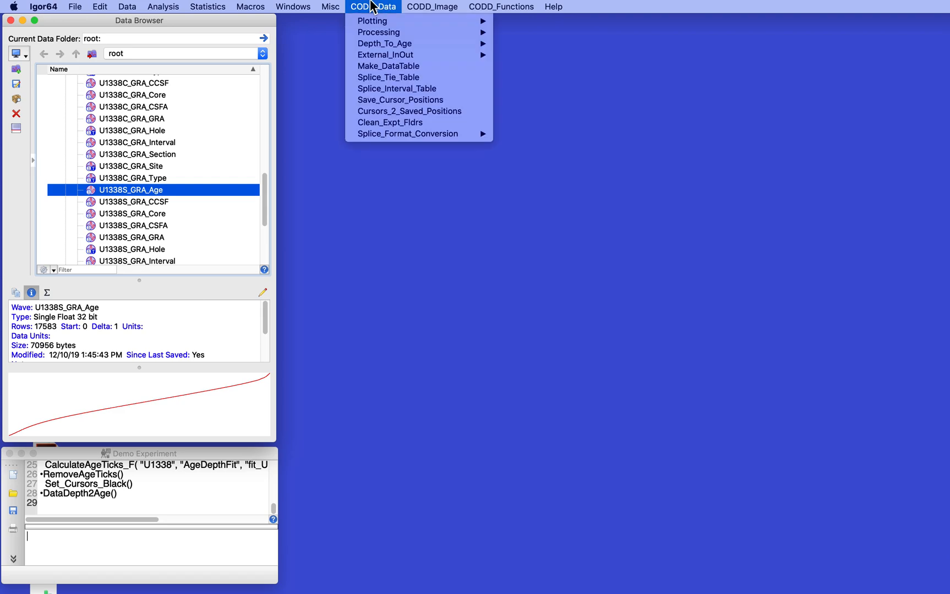
mouse_move(374, 25)
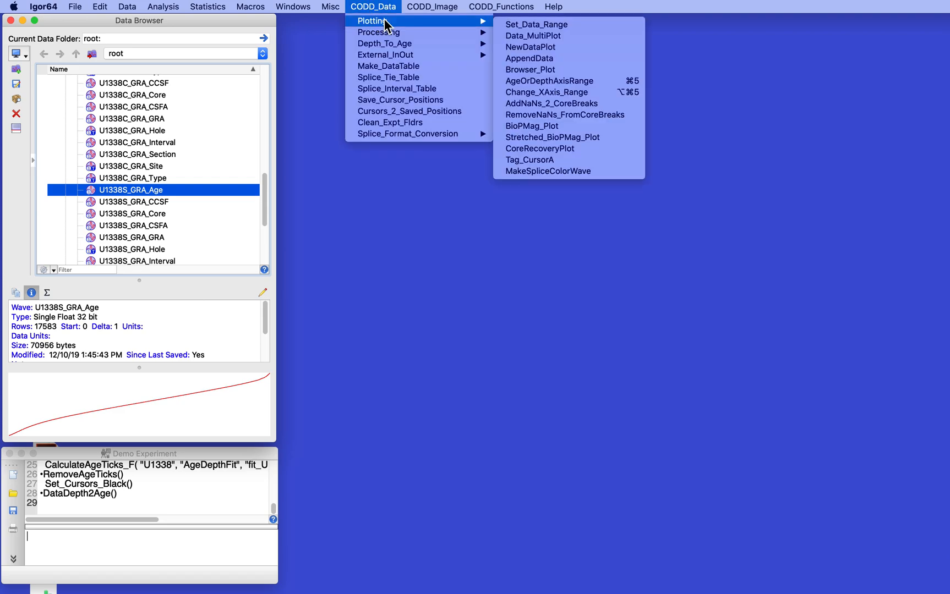
left_click(542, 47)
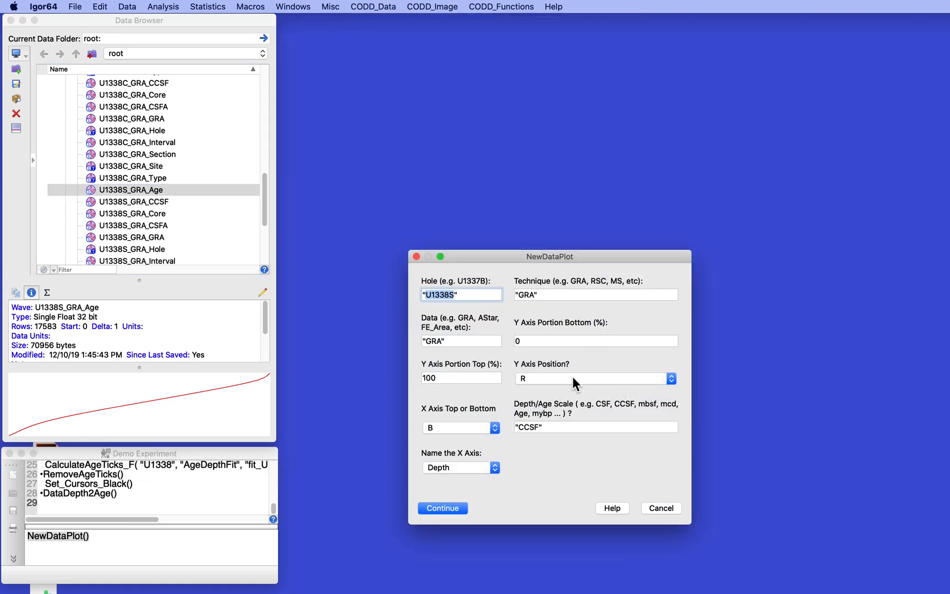
left_click_drag(541, 434, 520, 431)
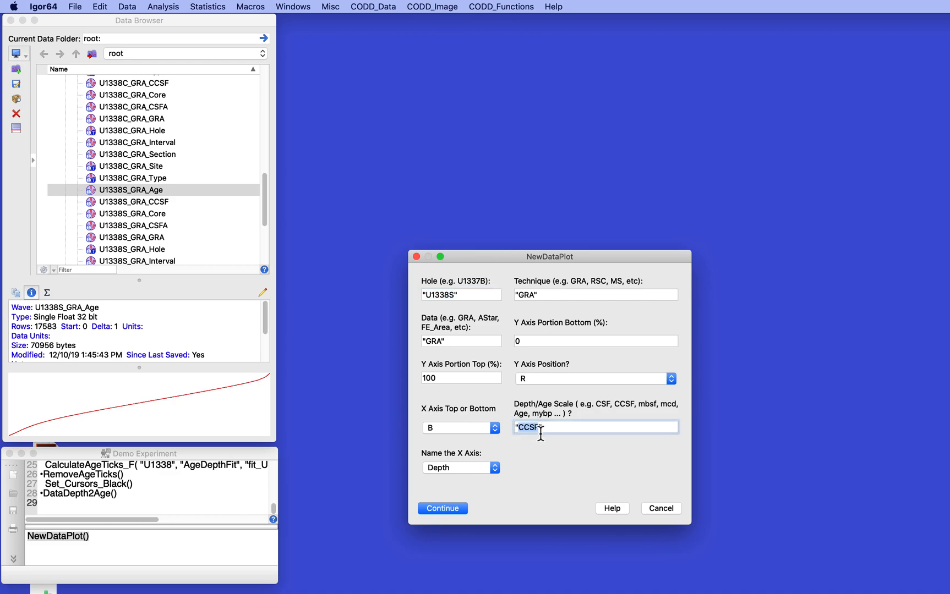
type("Age")
left_click(458, 469)
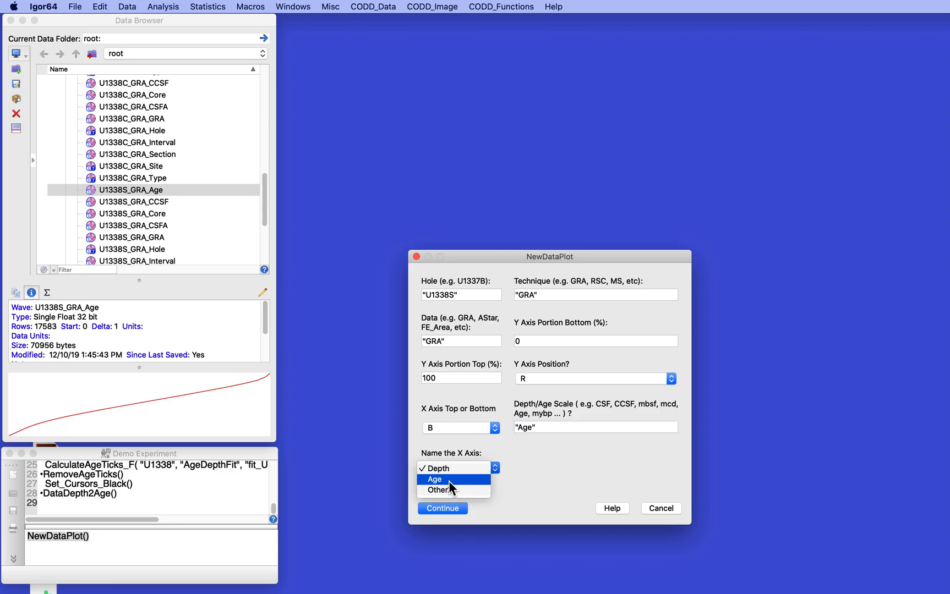
left_click(450, 480)
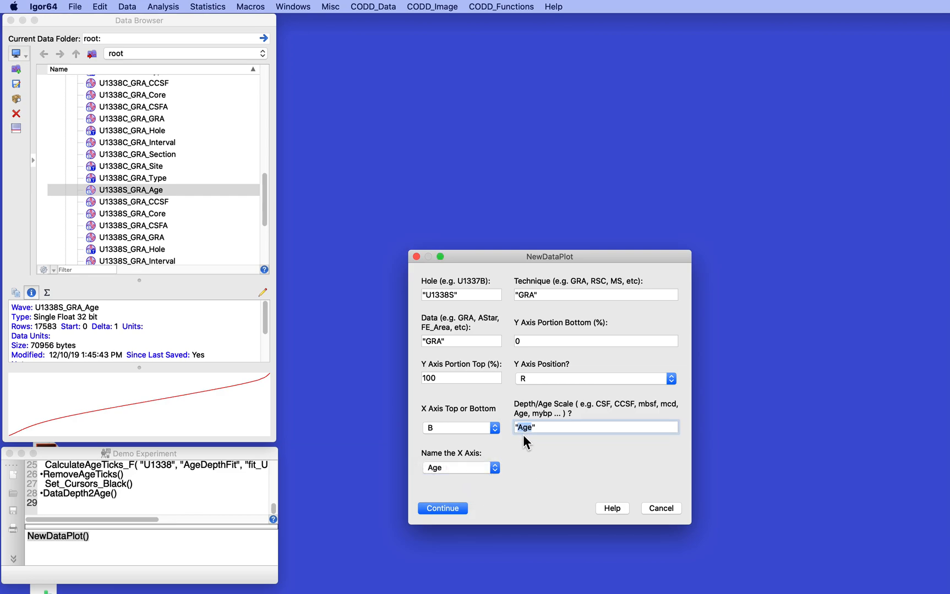
left_click(443, 509)
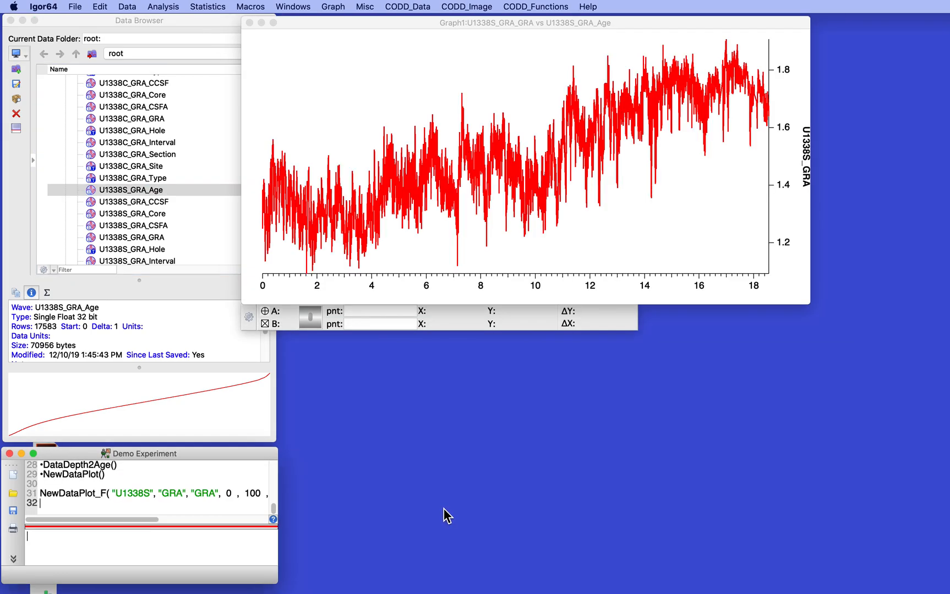
- Move the GRA plot clear of the data tree and expand it horizontally over ages from about 0.7 to 3.1
left_click_drag(428, 21, 503, 27)
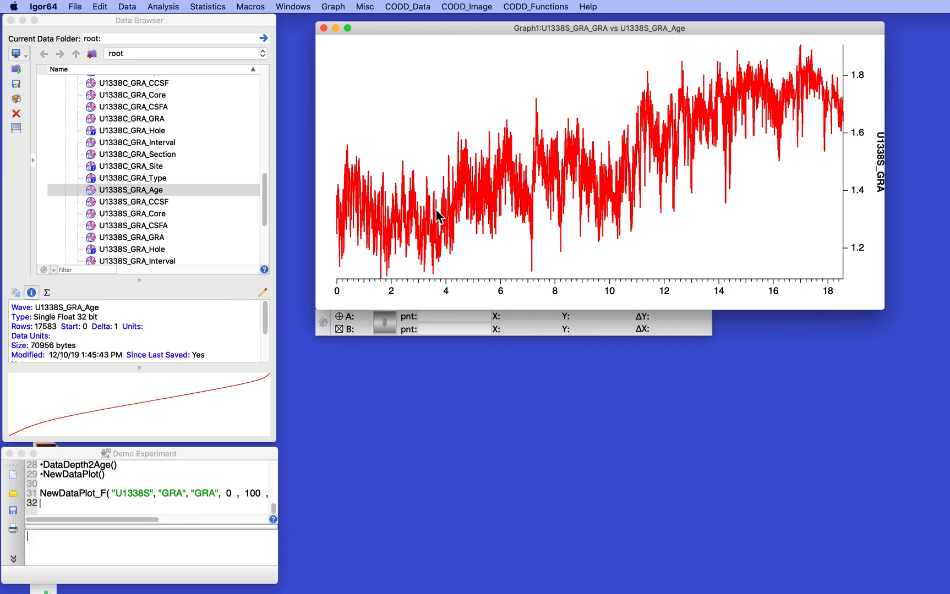
left_click_drag(355, 132, 422, 277)
left_click(408, 234)
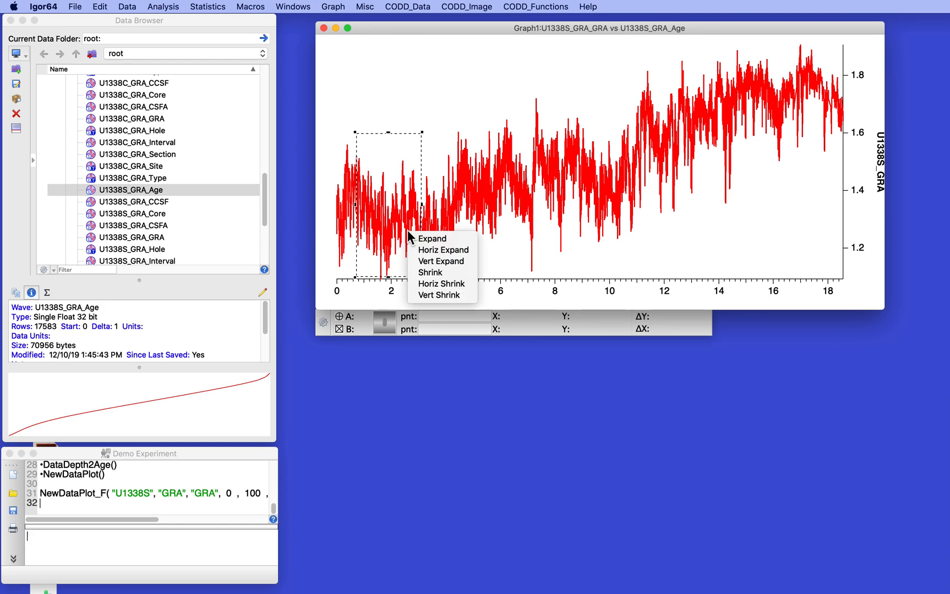
left_click(430, 251)
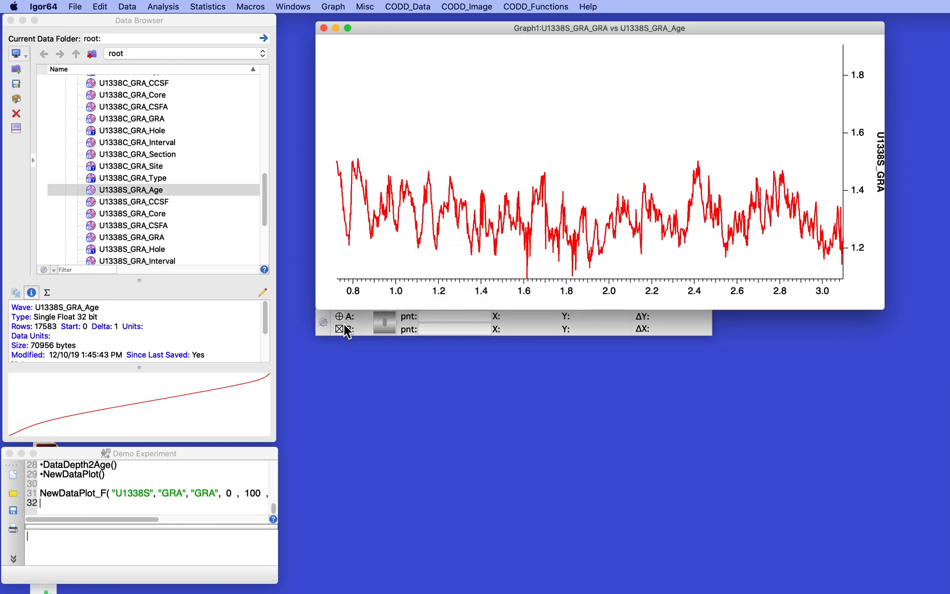
- Measure the age spacing between neighbouring GRA peaks with cursors A and B, and close the graph without saving it
mouse_move(339, 317)
left_mouse_down()
mouse_move(376, 276)
mouse_move(428, 171)
left_mouse_up()
mouse_move(339, 329)
left_mouse_down()
mouse_move(427, 256)
mouse_move(452, 174)
left_mouse_up()
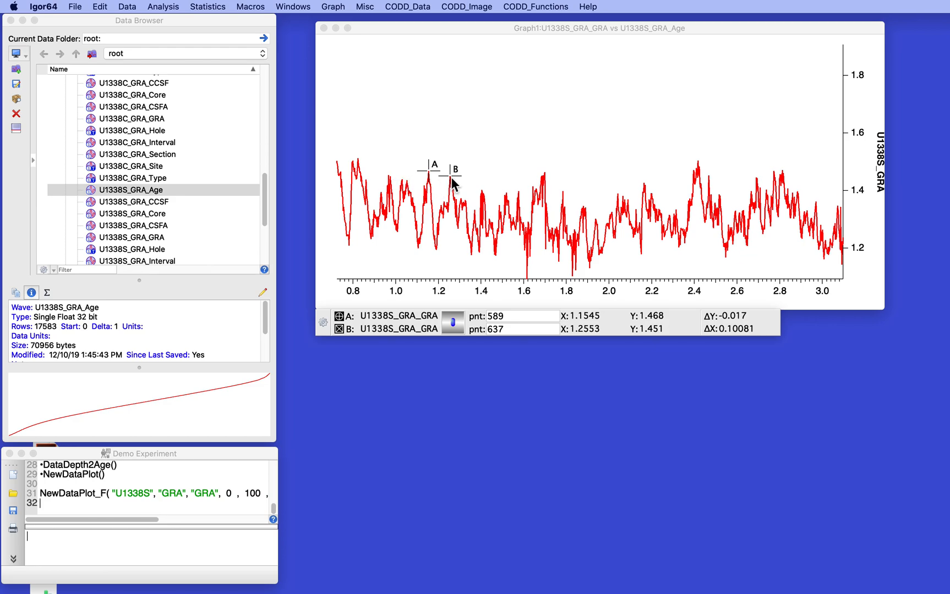
left_click_drag(452, 173, 506, 194)
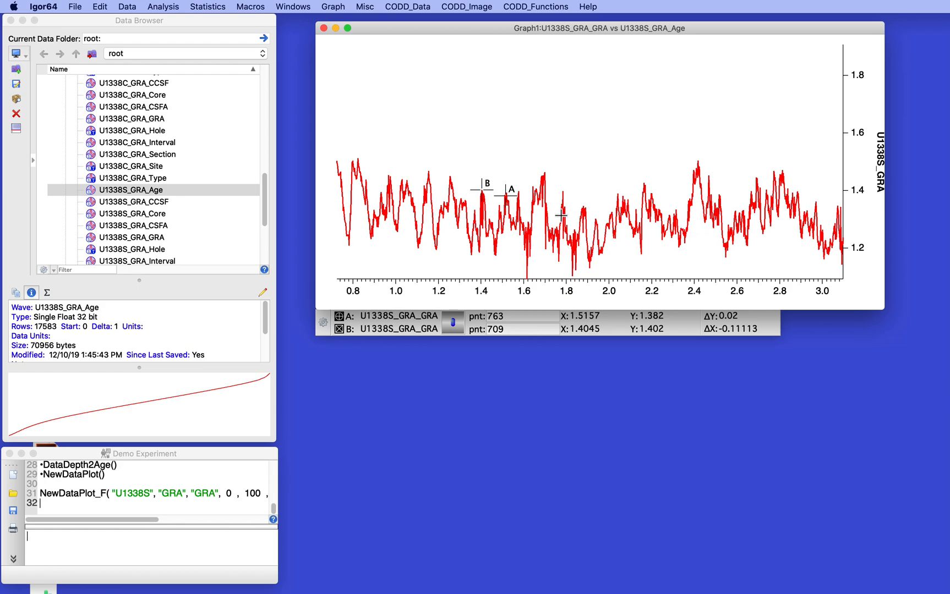
left_click(325, 29)
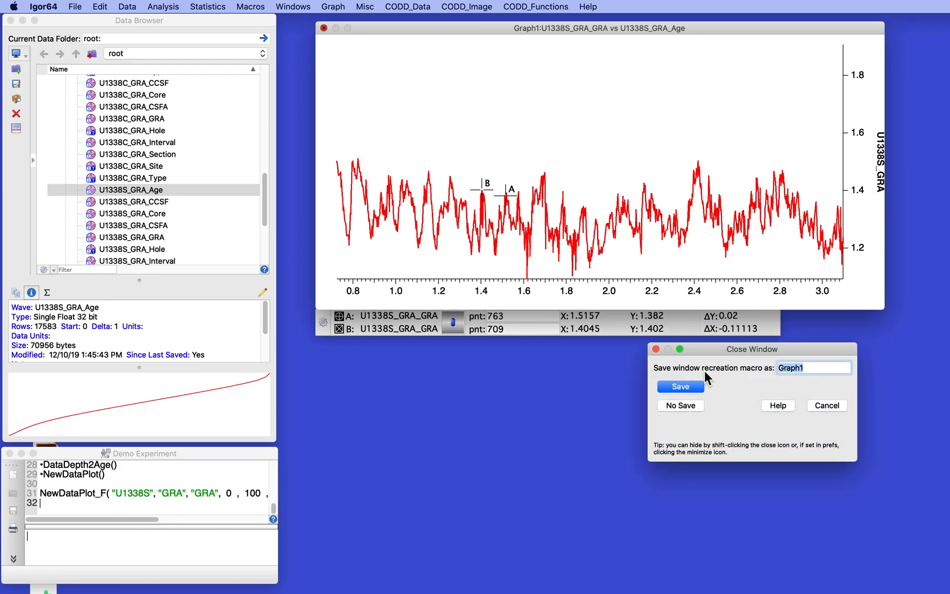
left_click(690, 407)
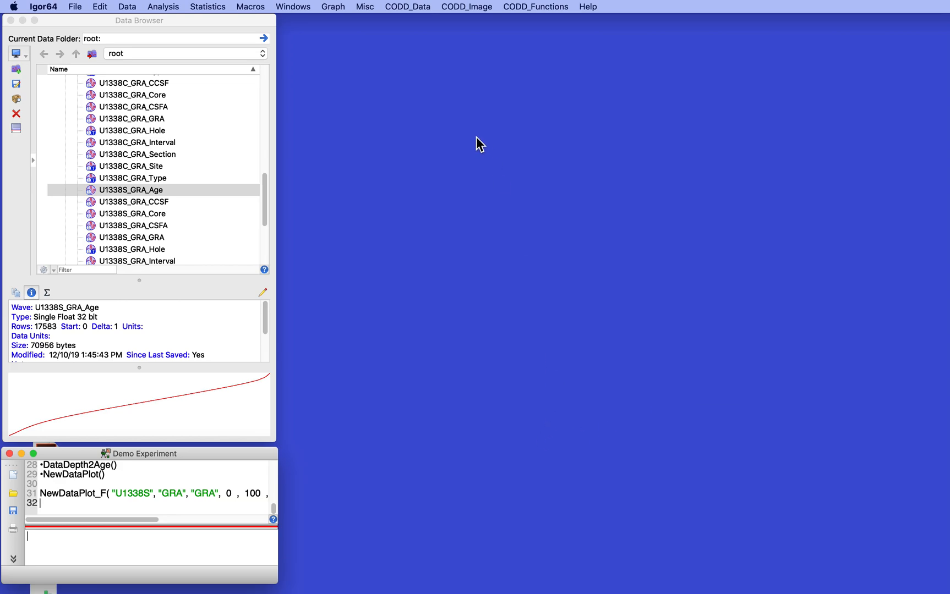
- Create a new data plot of the U1338S GRA data against CCSF with the X axis named Depth, placed clear of the data tree
left_click(399, 6)
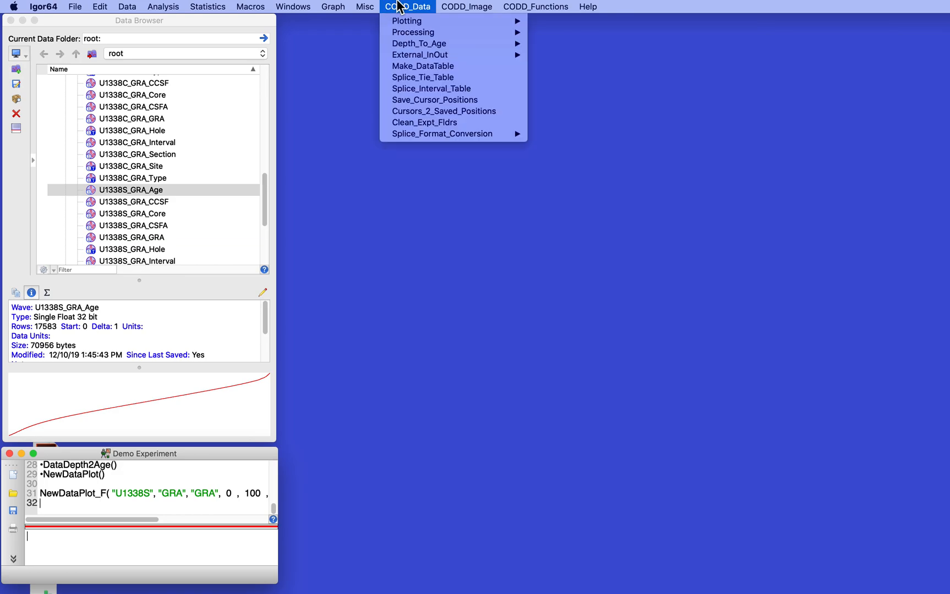
mouse_move(418, 20)
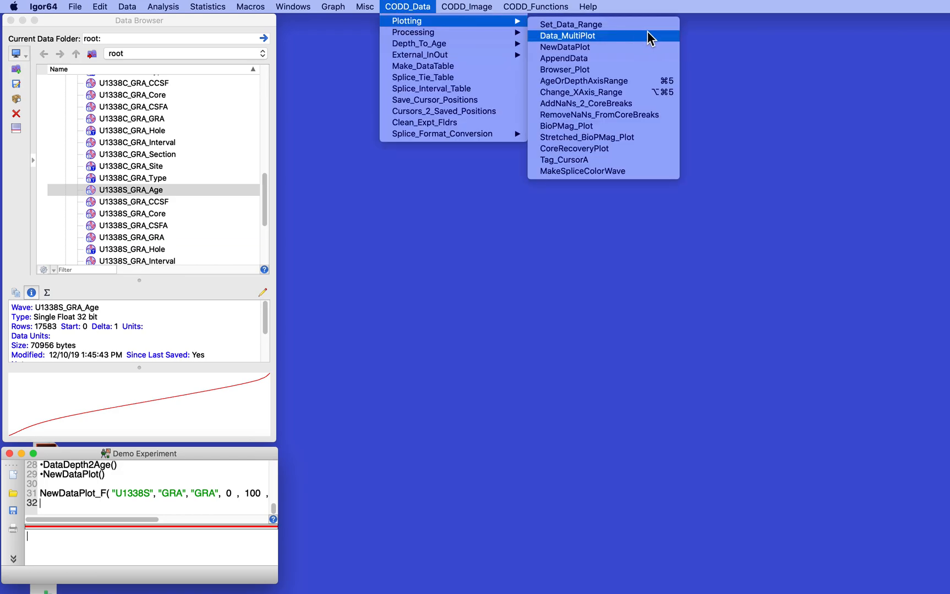
left_click(591, 50)
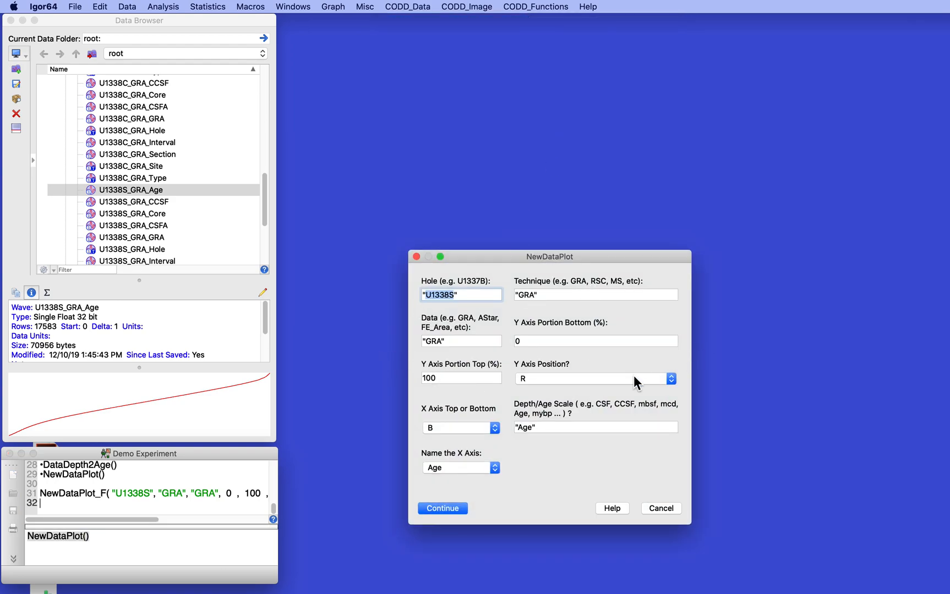
left_click_drag(534, 431, 520, 433)
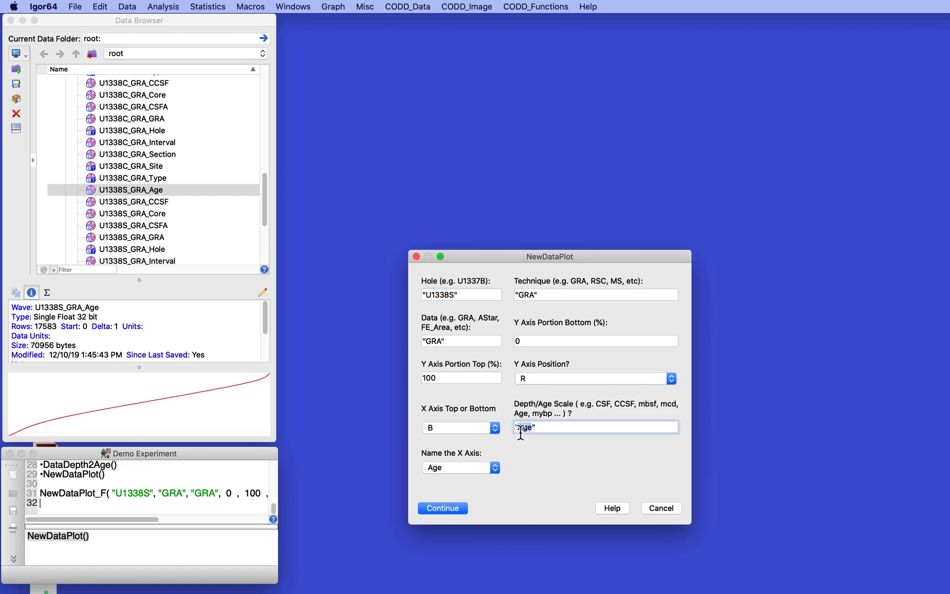
type("CSF")
left_click(465, 465)
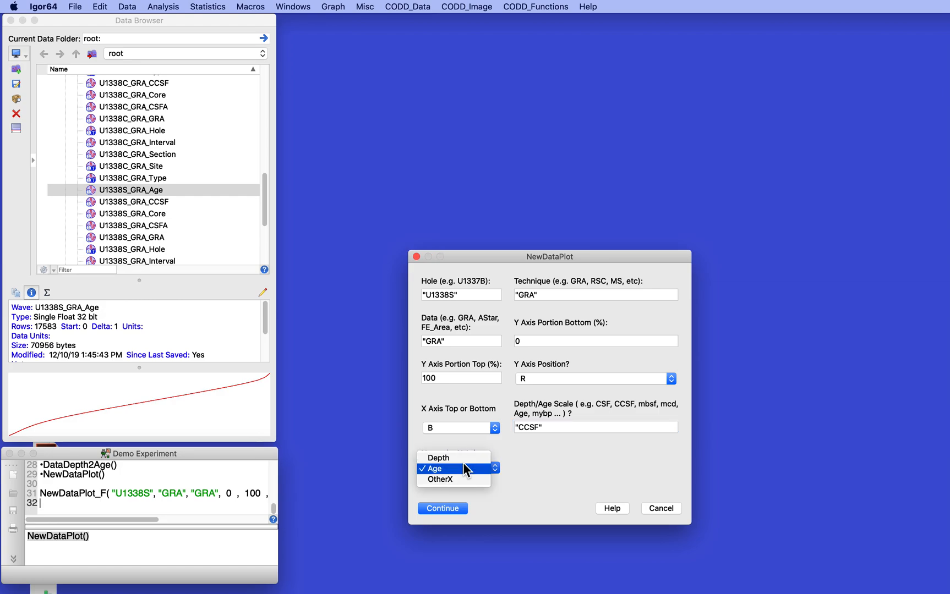
left_click(462, 459)
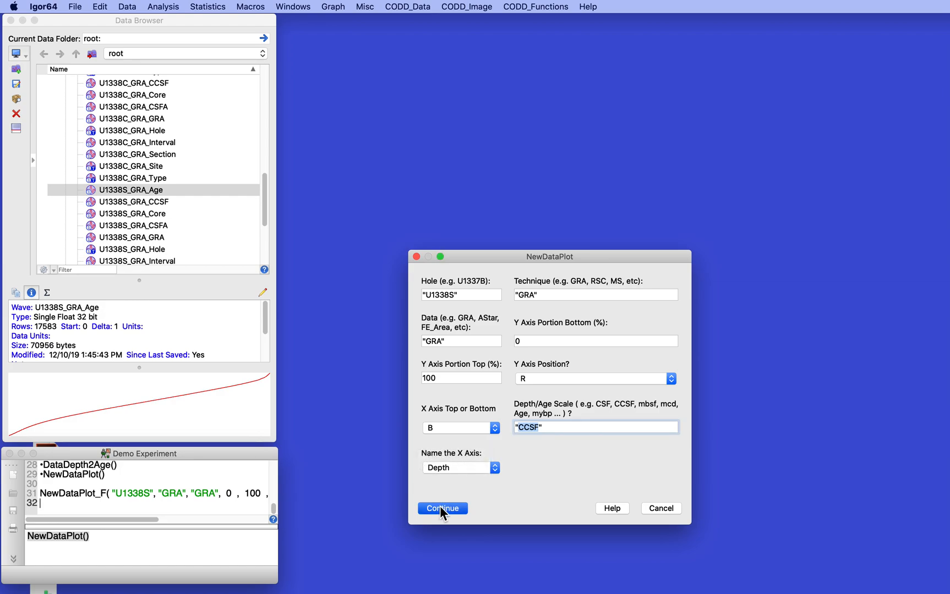
left_click(442, 508)
left_click_drag(373, 23, 444, 46)
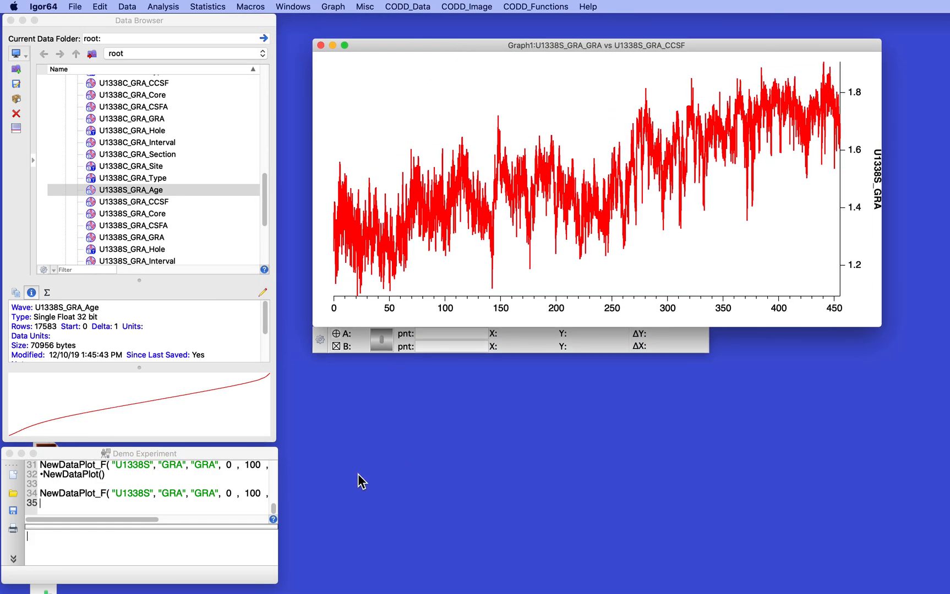
- Calculate age ticks for site U1338 at 1 Myr increments from the AgeDepthFit folder, using fit_U1338_AgeWv and fit_U1338_DepthWv
left_click(399, 5)
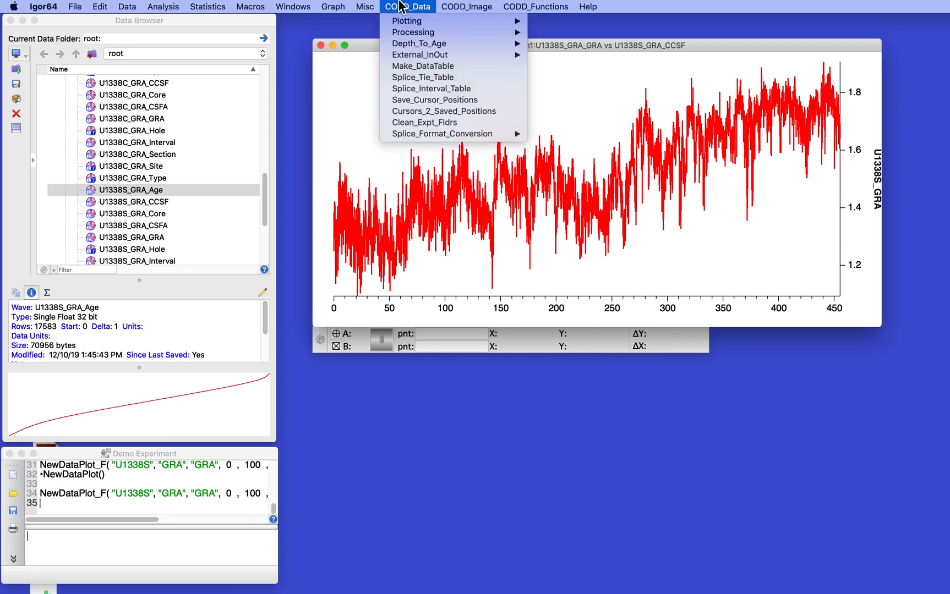
mouse_move(408, 46)
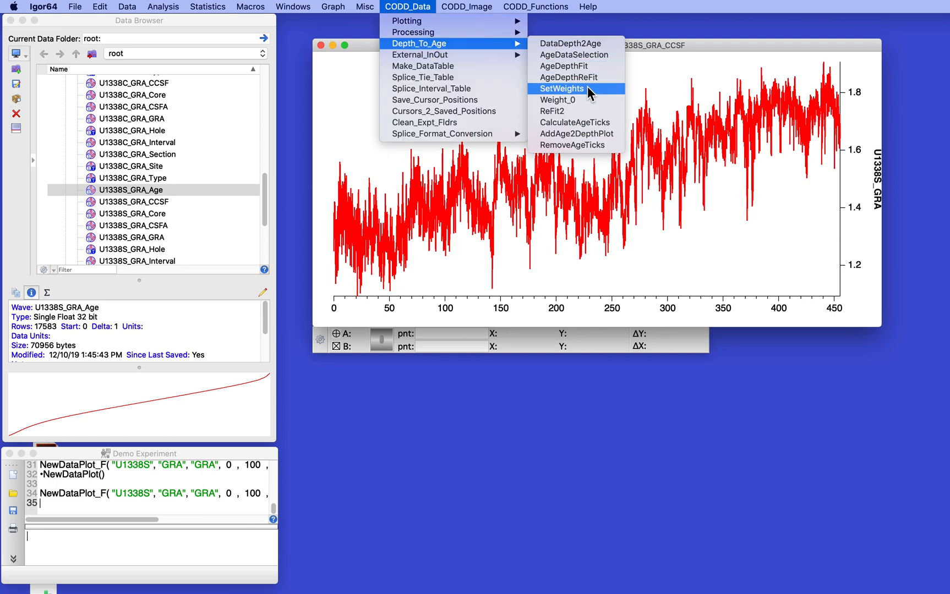
left_click(585, 125)
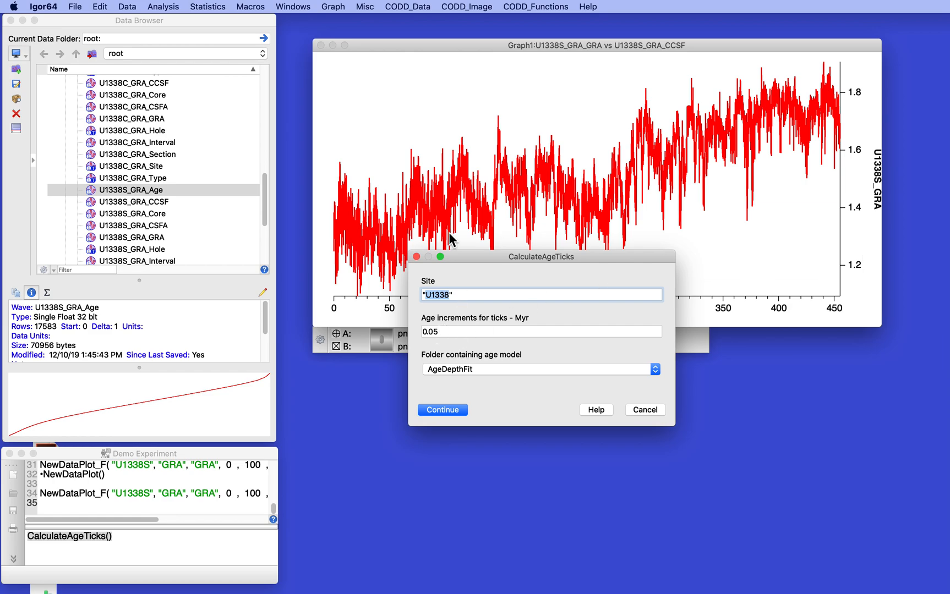
key("Tab")
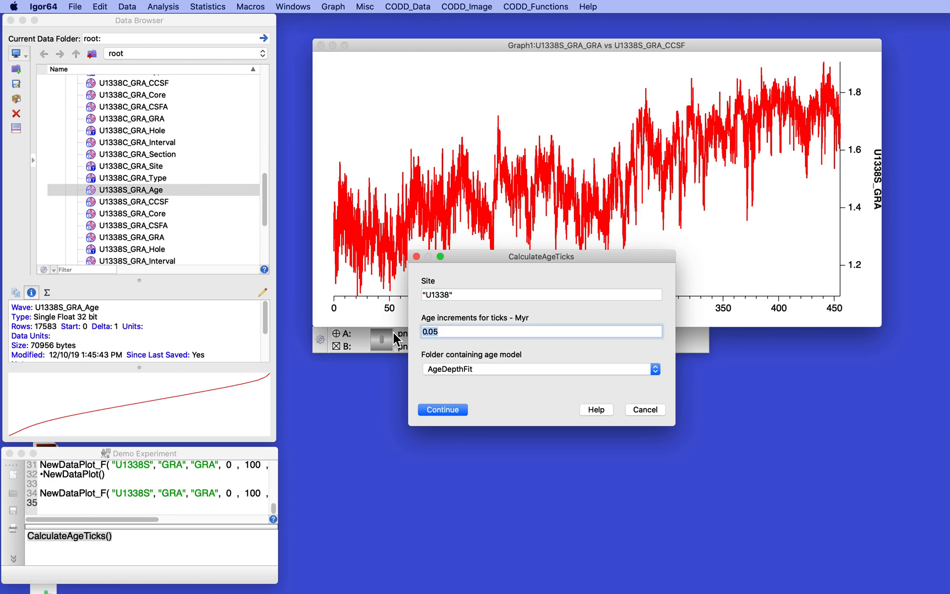
type("1")
left_click(442, 412)
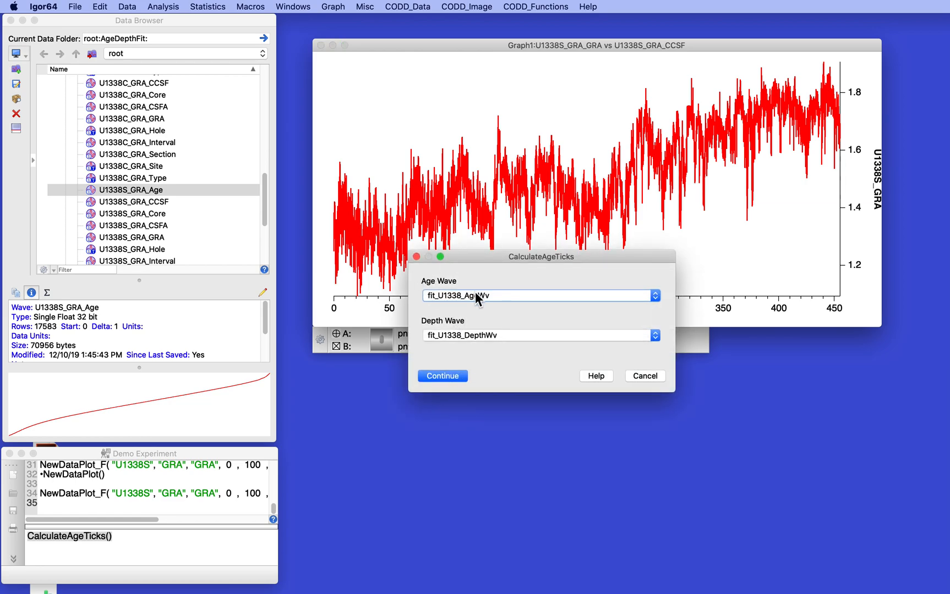
left_click(447, 376)
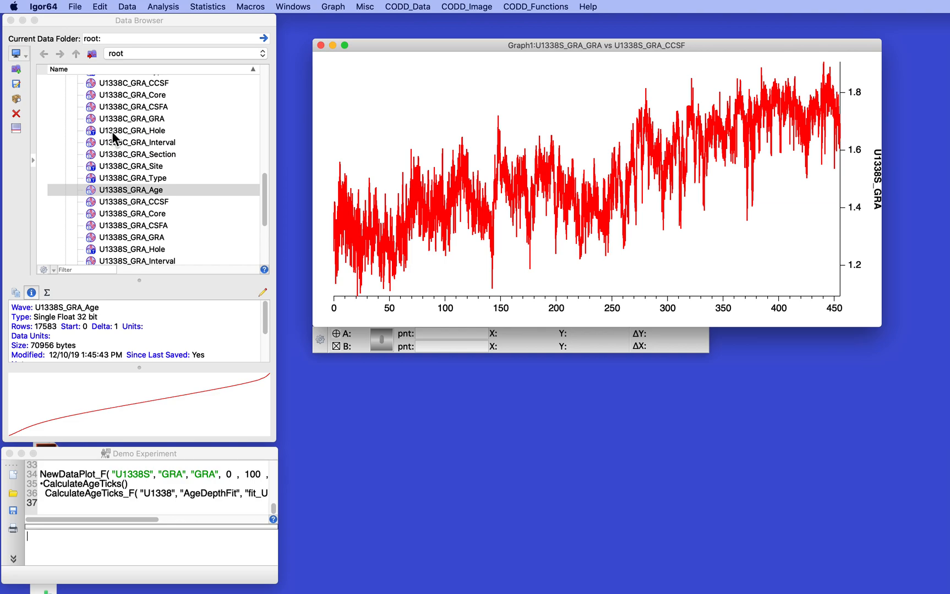
- Expand the Xtras folder and its AgeTicks subfolder in the data tree
scroll(105, 105, "down", 8)
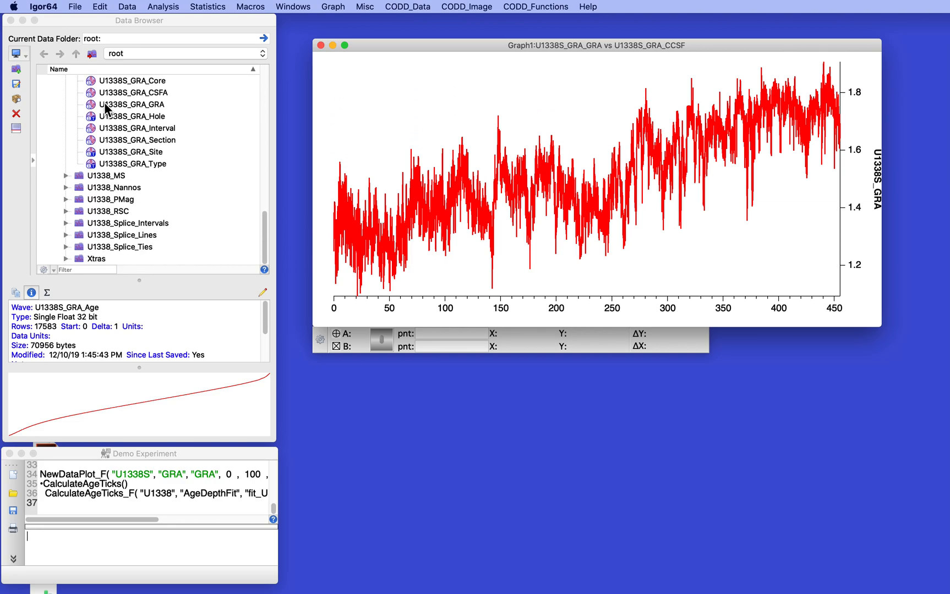
left_click(65, 259)
scroll(120, 214, "down", 3)
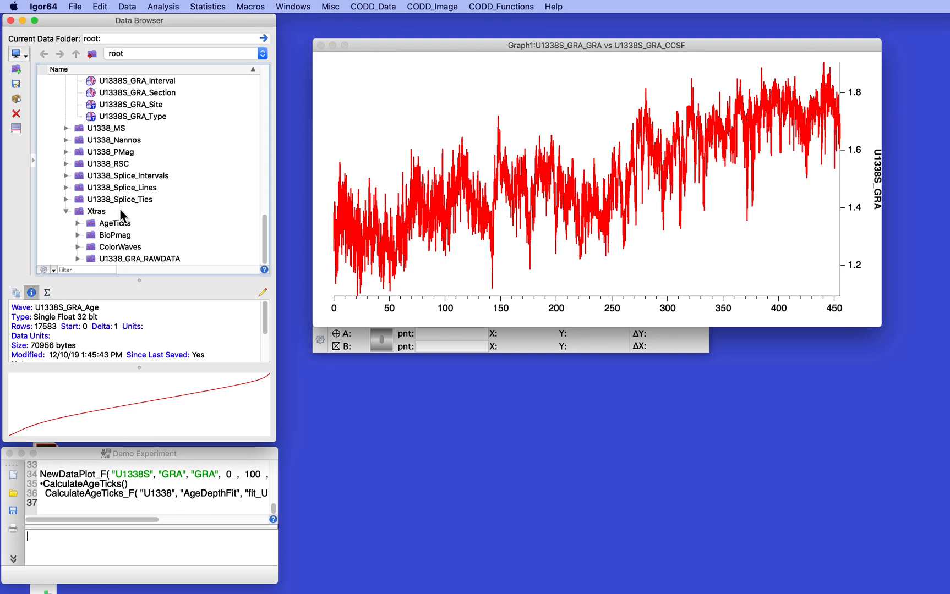
left_click(78, 223)
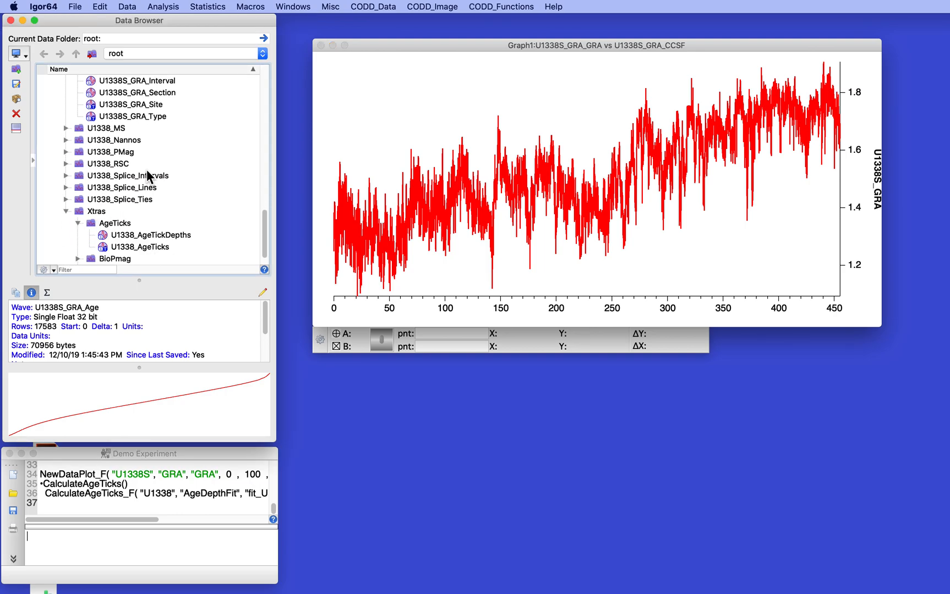
scroll(146, 176, "down", 1)
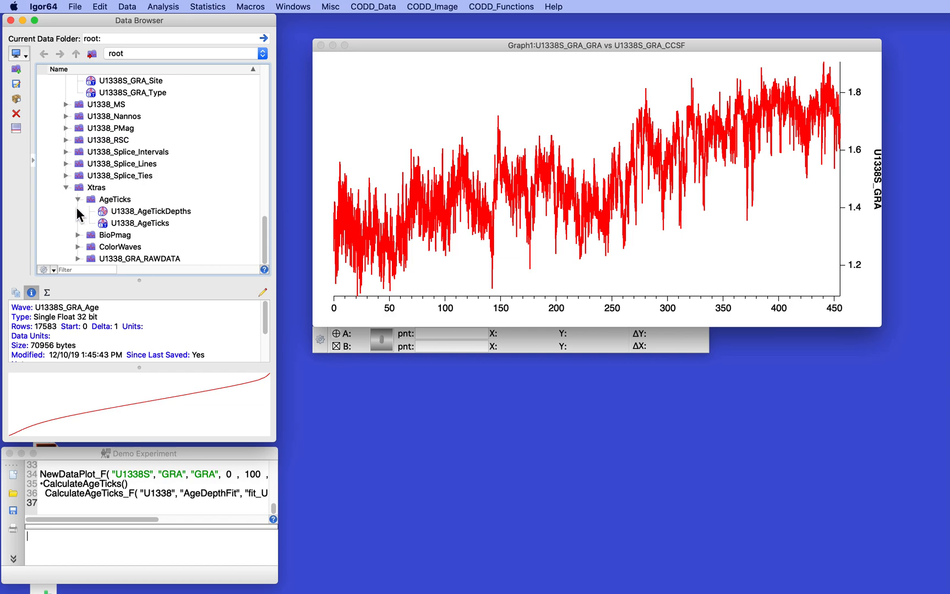
left_click_drag(67, 207, 68, 206)
scroll(67, 207, "up", 1)
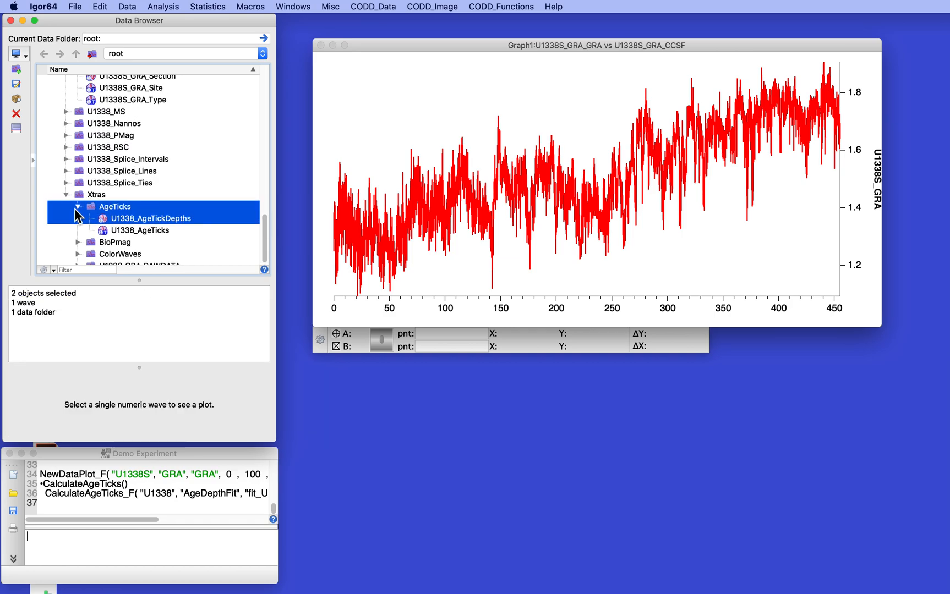
- Review the U1338_AgeTickDepths and U1338_AgeTicks waves together in a table, and close the table without saving it
left_click(97, 227)
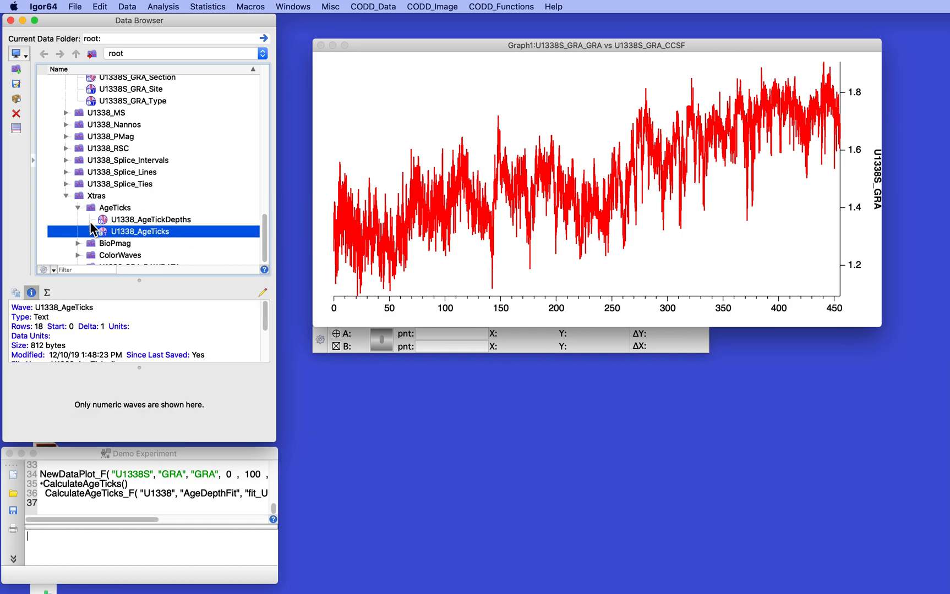
left_click(102, 221, "shift")
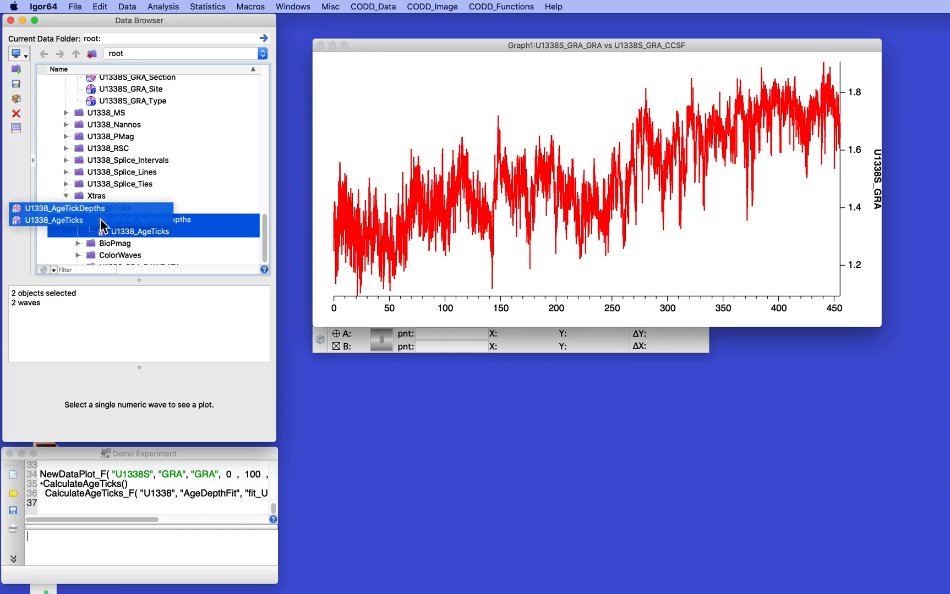
right_click(101, 220)
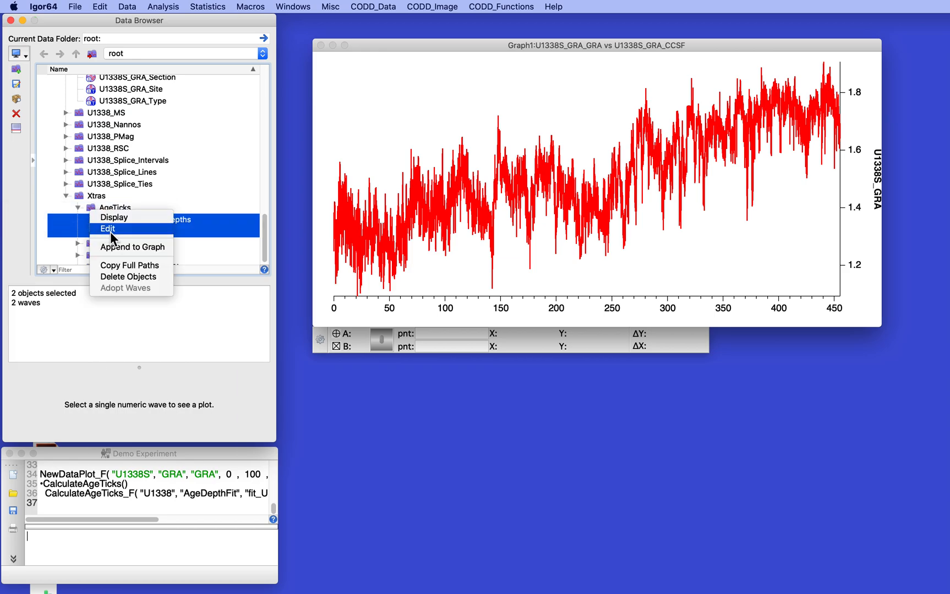
left_click(108, 230)
left_click_drag(491, 283, 389, 127)
left_click_drag(466, 149, 499, 149)
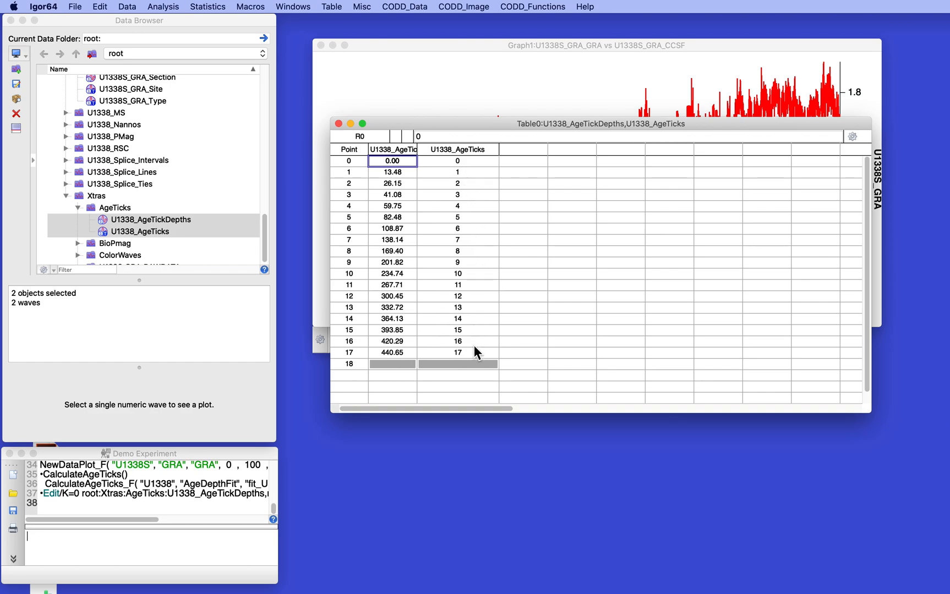
left_click(339, 123)
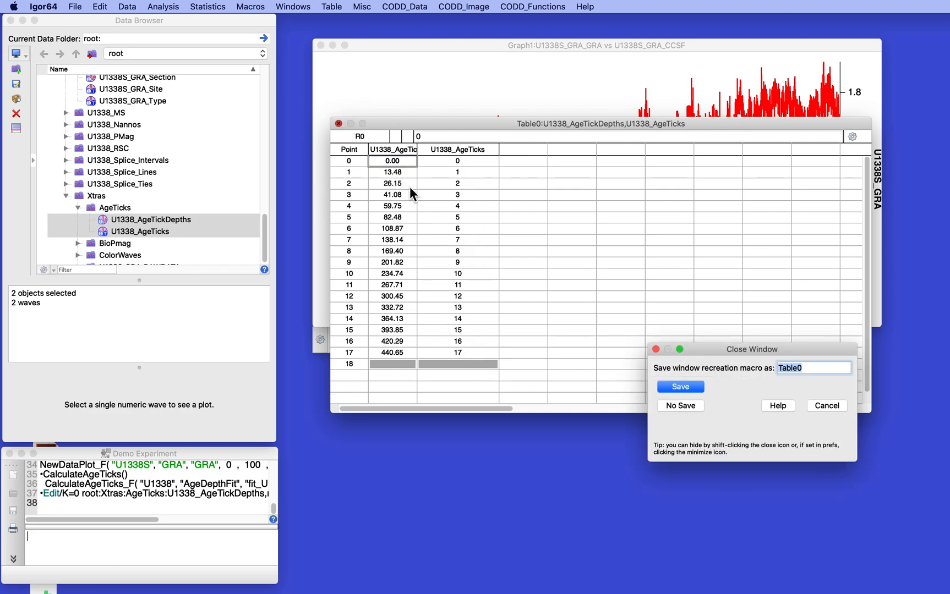
left_click(678, 406)
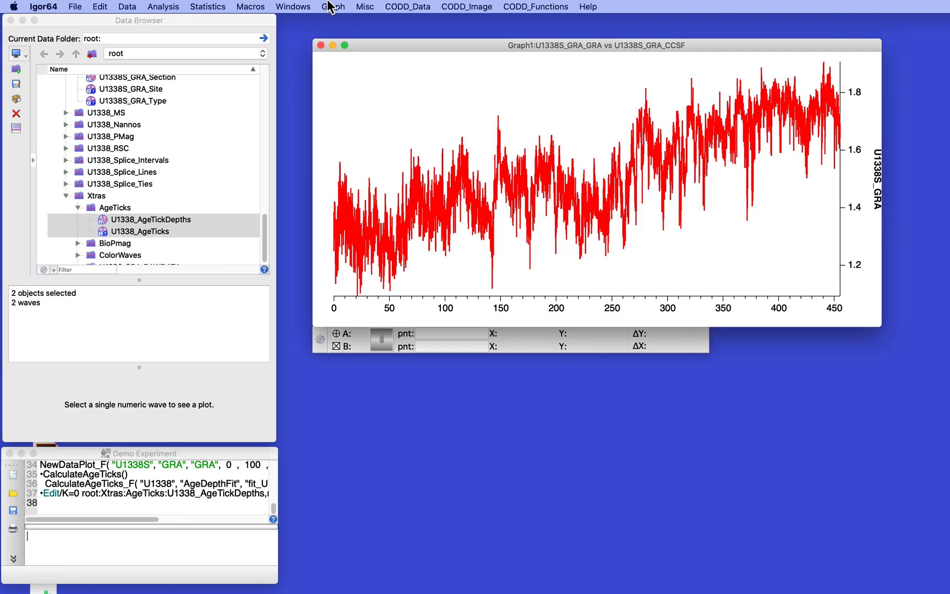
- Add an age axis to the depth plot with U1338_AgeTicks as labels and U1338_AgeTickDepths as tick depths, and view its range settings
left_click(402, 6)
mouse_move(412, 34)
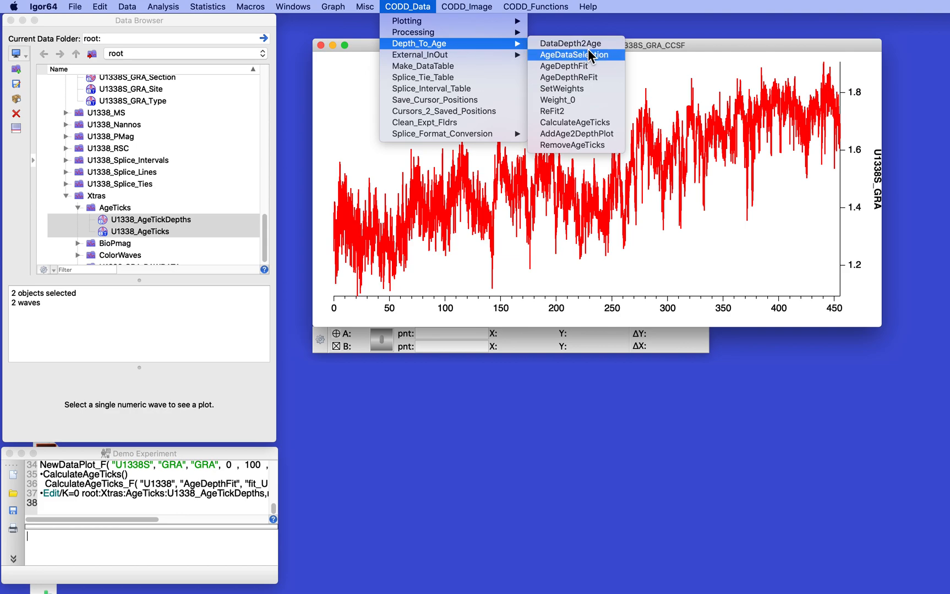
left_click(576, 134)
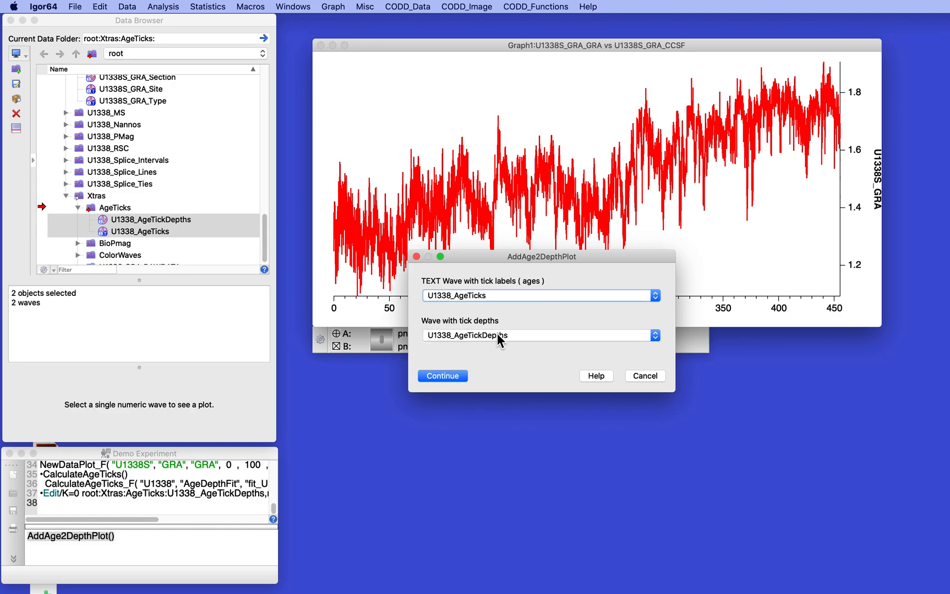
left_click(445, 377)
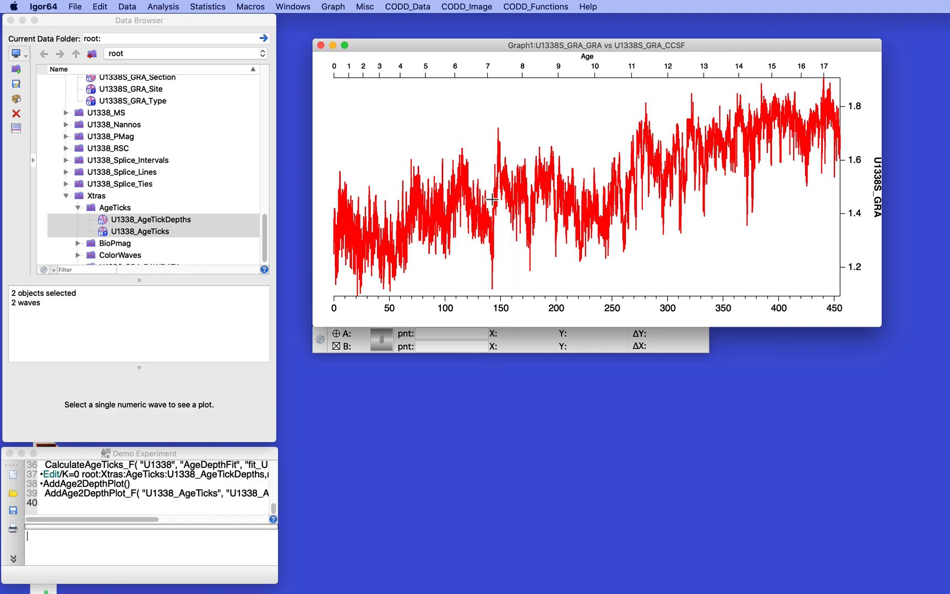
double_click(522, 66)
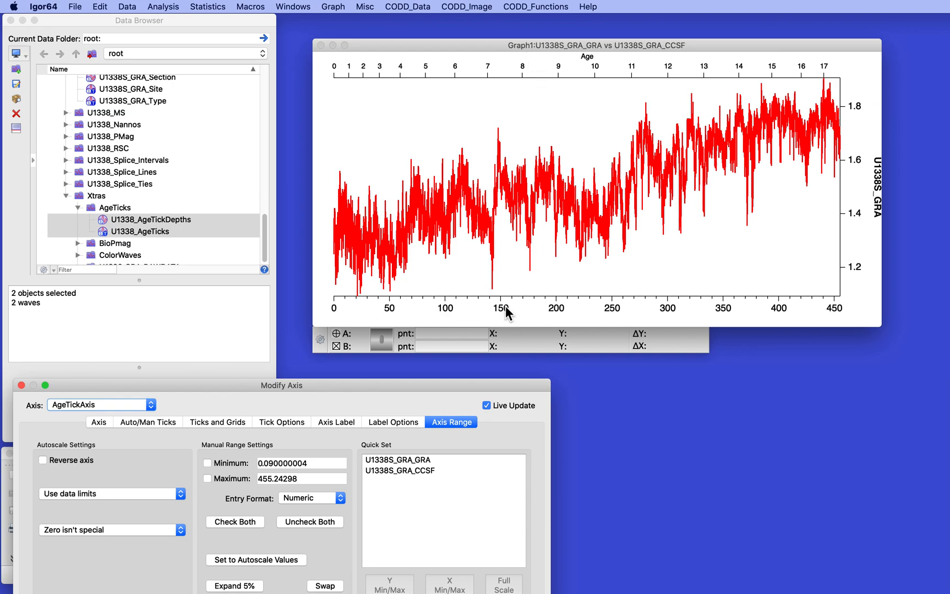
left_click(21, 386)
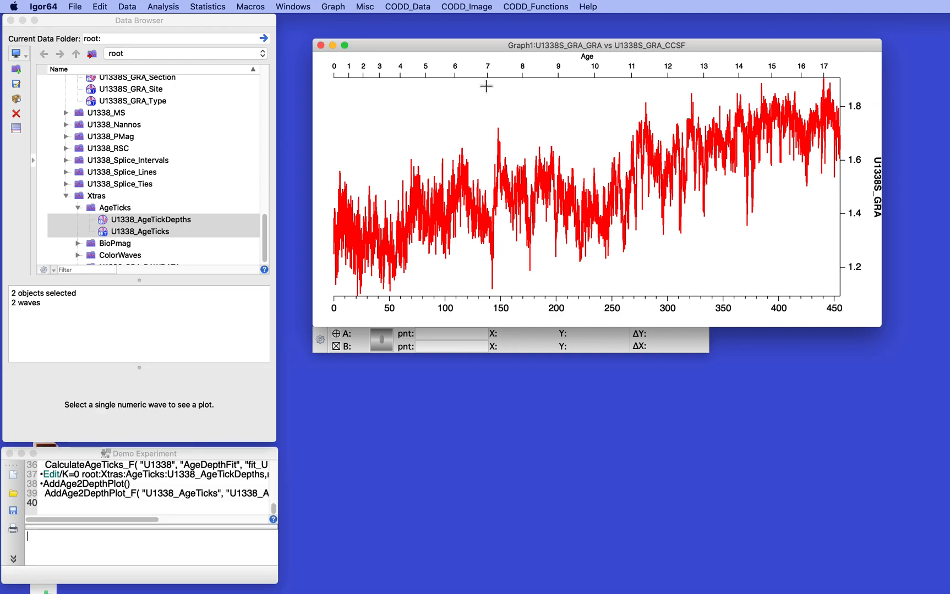
- Expand the GRA depth plot horizontally over depths from about 138 to 201
left_click_drag(487, 90, 557, 193)
left_click(532, 138)
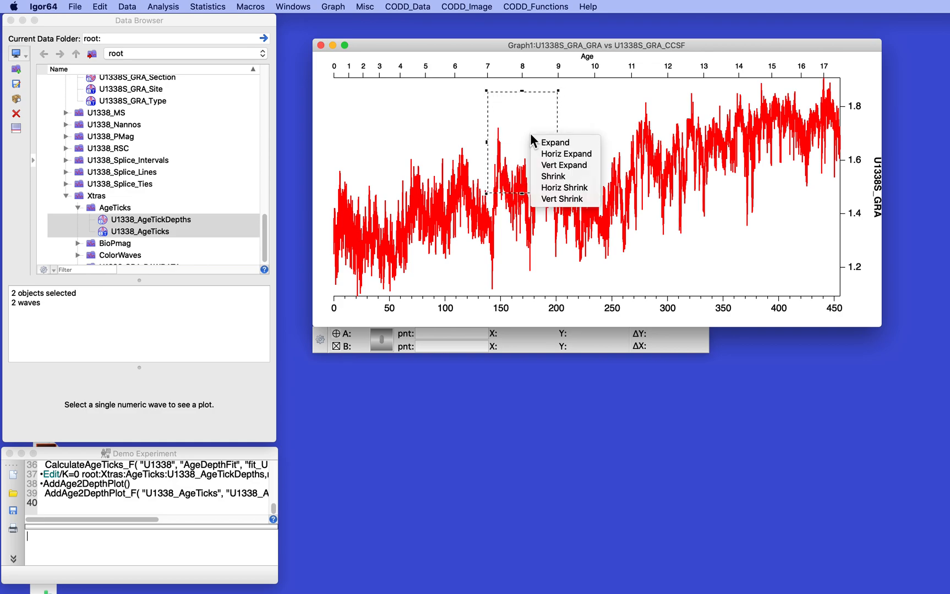
left_click(558, 156)
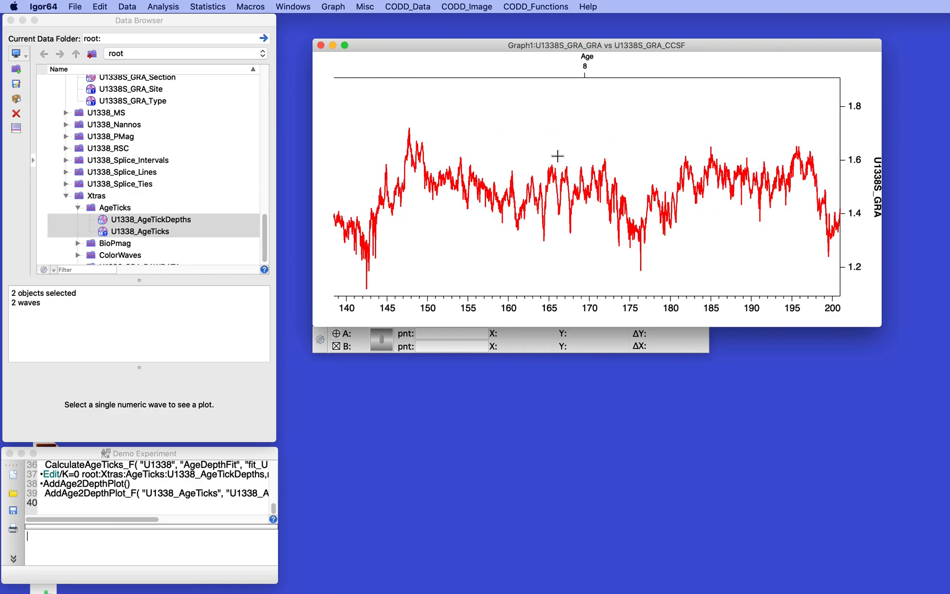
- Recalculate the U1338 age ticks at 0.025 Myr increments from the AgeDepthFit folder, keeping fit_U1338_AgeWv and fit_U1338_DepthWv
left_click(421, 6)
mouse_move(422, 47)
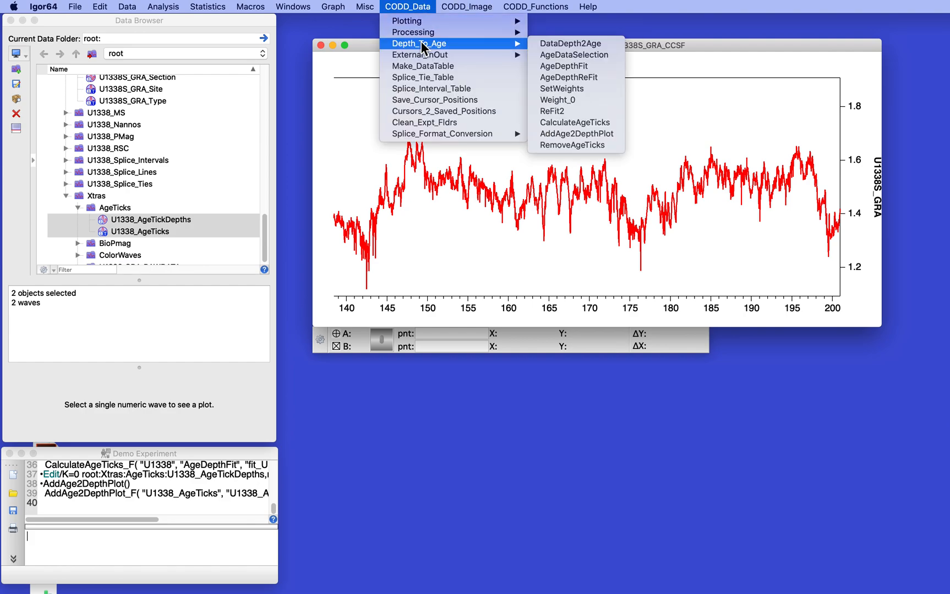
left_click(579, 124)
left_click(451, 331)
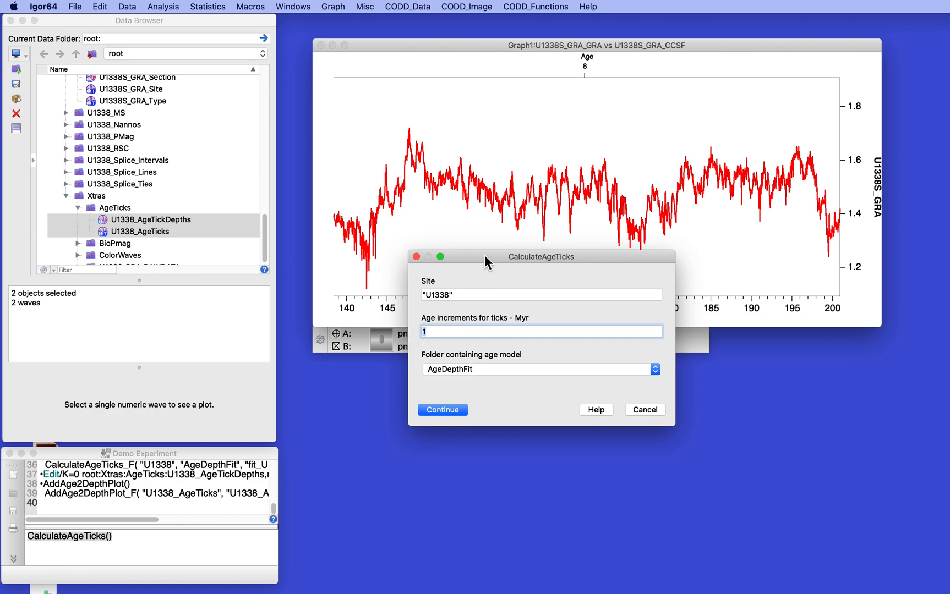
type(".025")
left_click(438, 410)
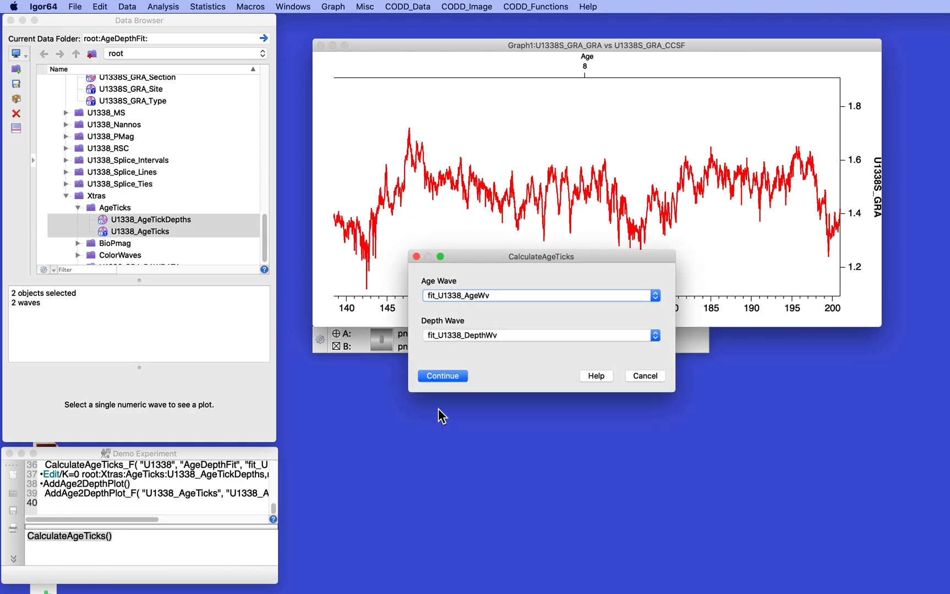
left_click(444, 376)
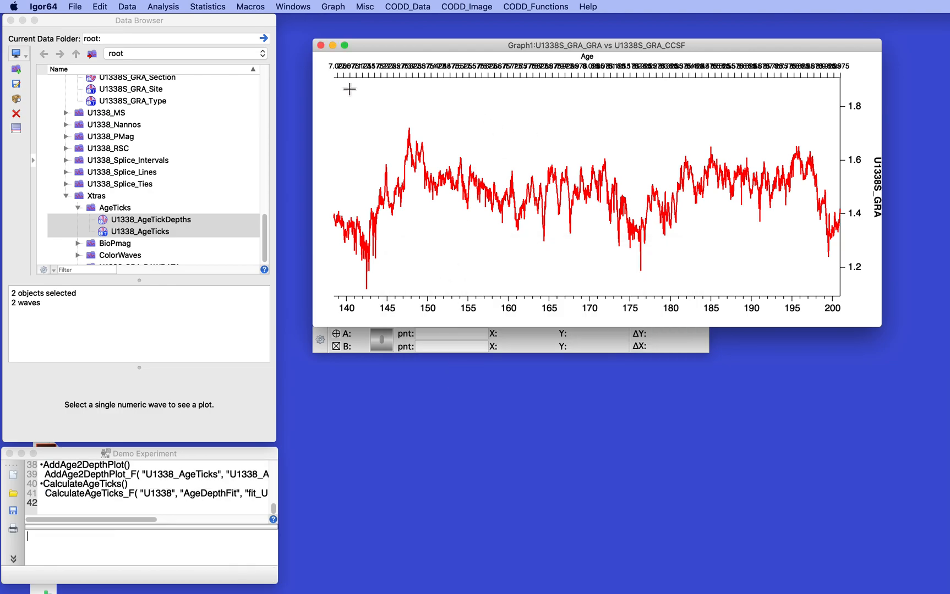
- Expand the GRA depth plot horizontally over depths from about 143 to 157
left_click_drag(369, 91, 483, 252)
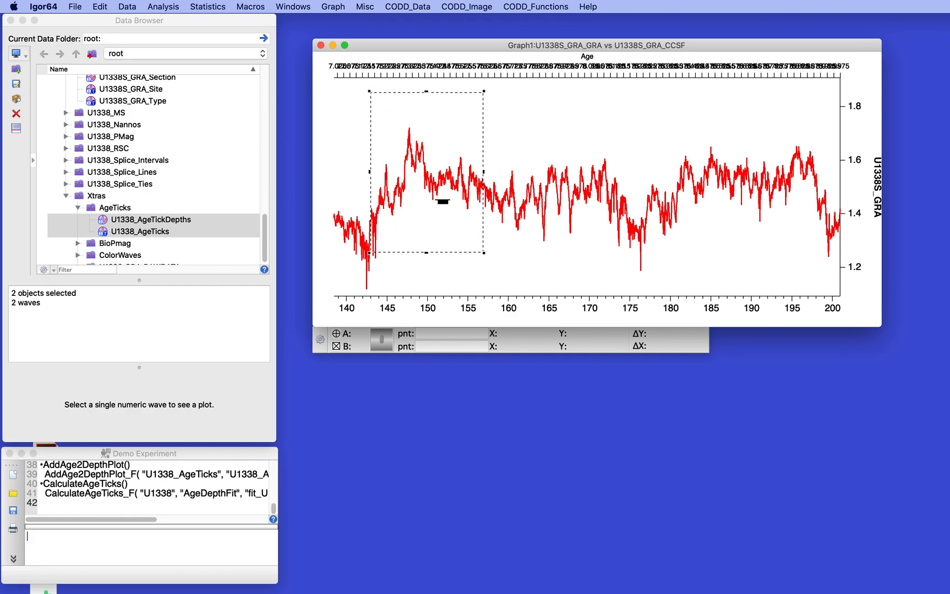
left_click(446, 206)
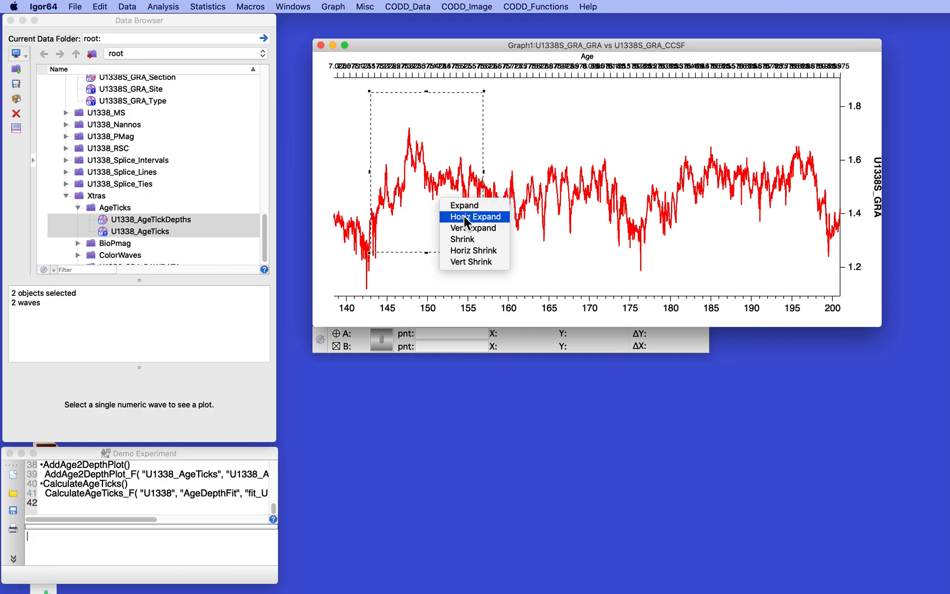
left_click(464, 216)
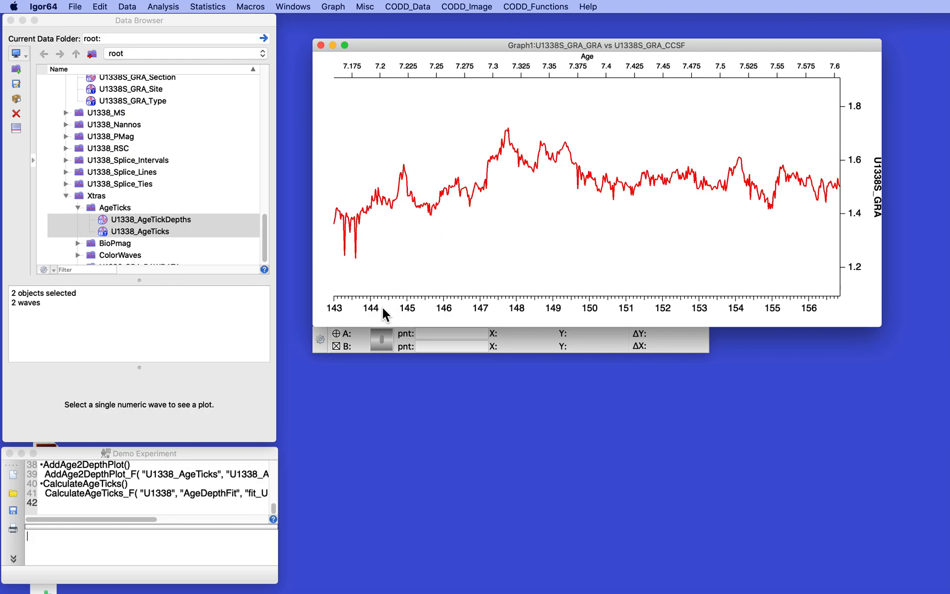
- Place cursor A on the tallest GRA peak at a depth of about 147.7 and give the cursors the vertical black style
left_click_drag(331, 333, 386, 308)
left_click_drag(545, 83, 506, 131)
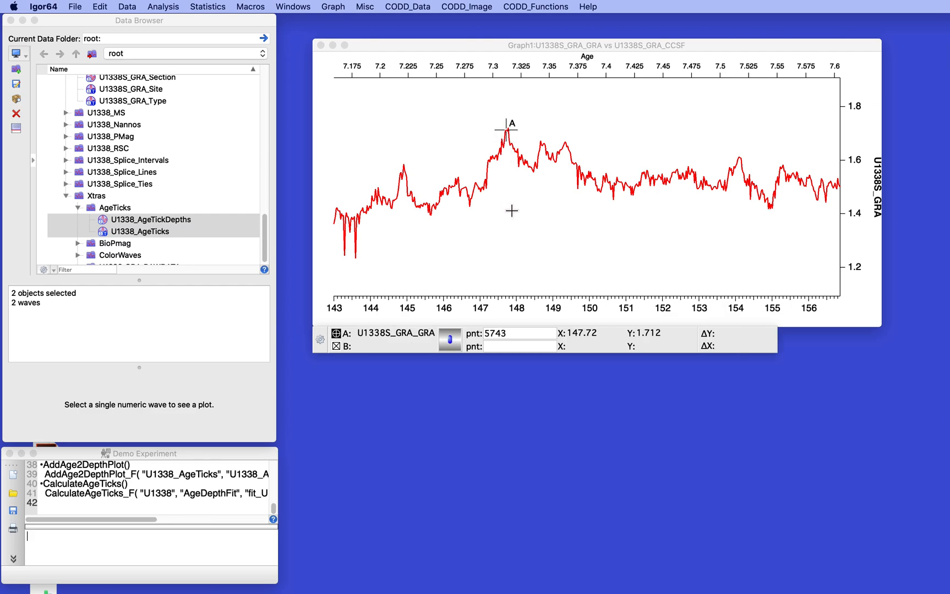
left_click(531, 7)
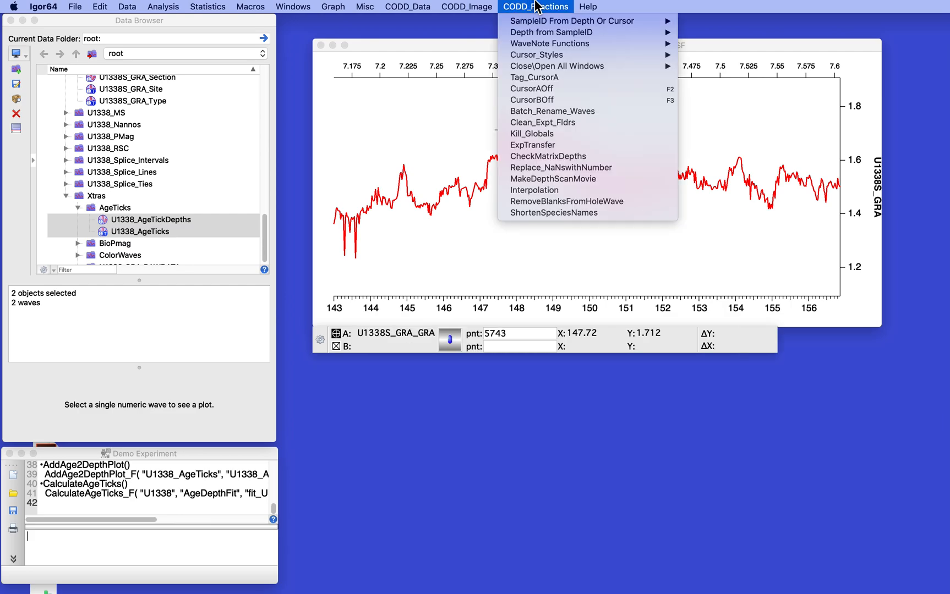
mouse_move(542, 57)
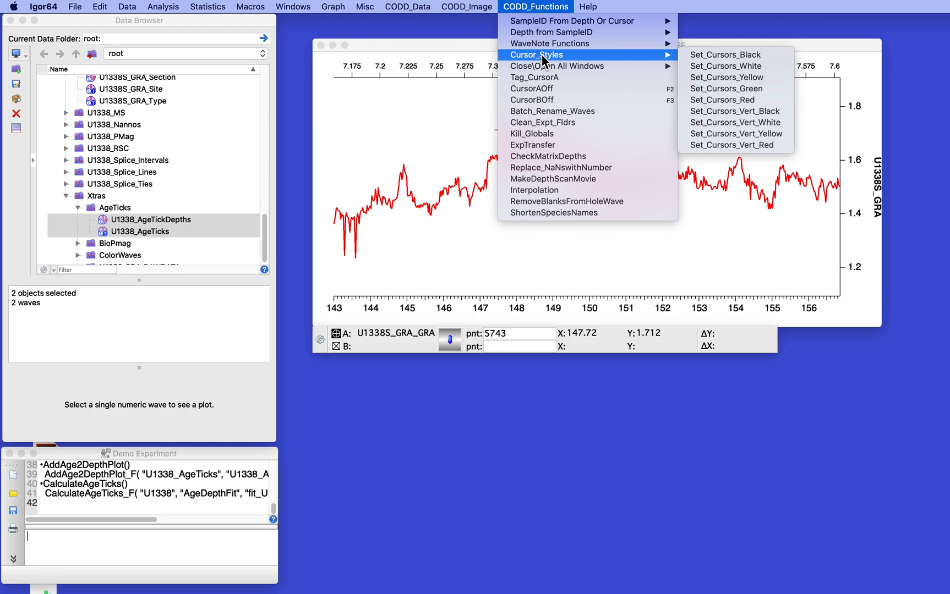
left_click(752, 112)
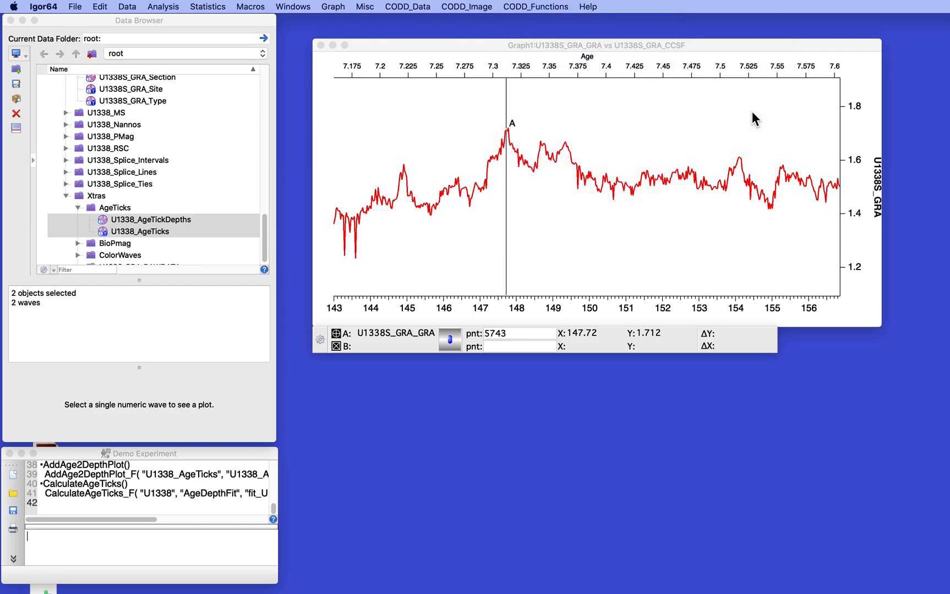
- Move cursor A to the GRA peak at depth 154.09, and from there to the peak at depth 144.92
left_click(513, 125)
left_click_drag(513, 126, 739, 156)
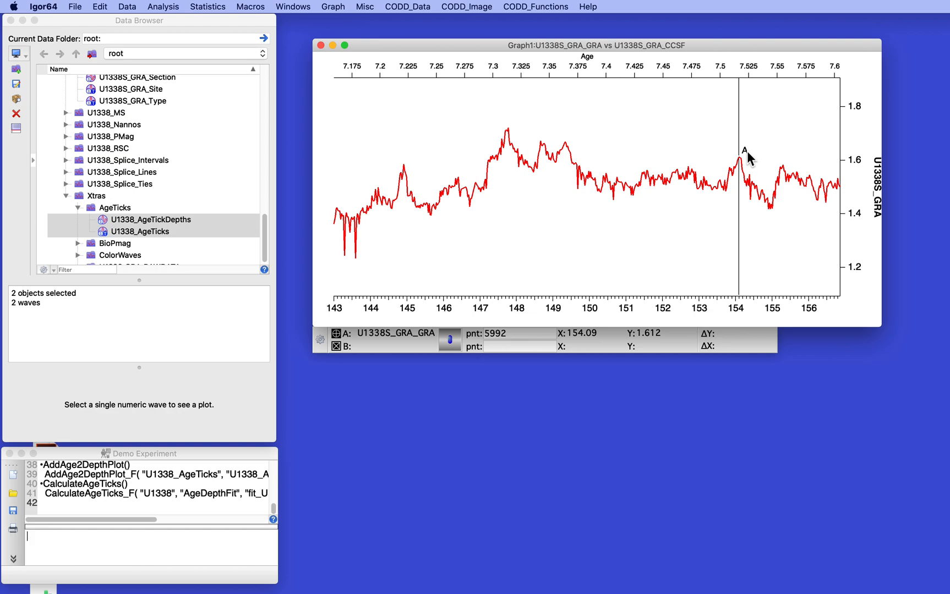
left_click_drag(501, 183, 403, 169)
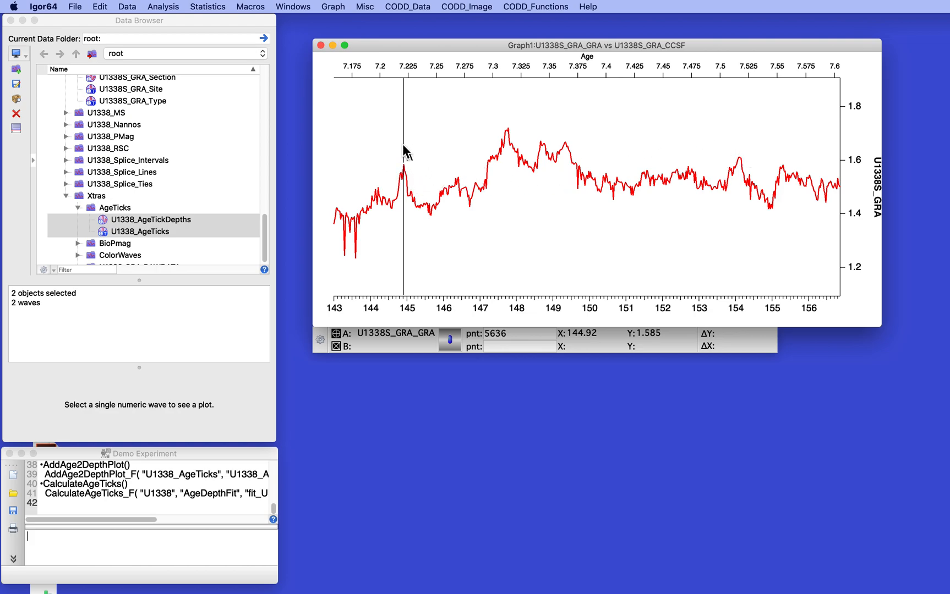
- Remove the age ticks from the GRA depth plot
left_click(417, 7)
mouse_move(416, 45)
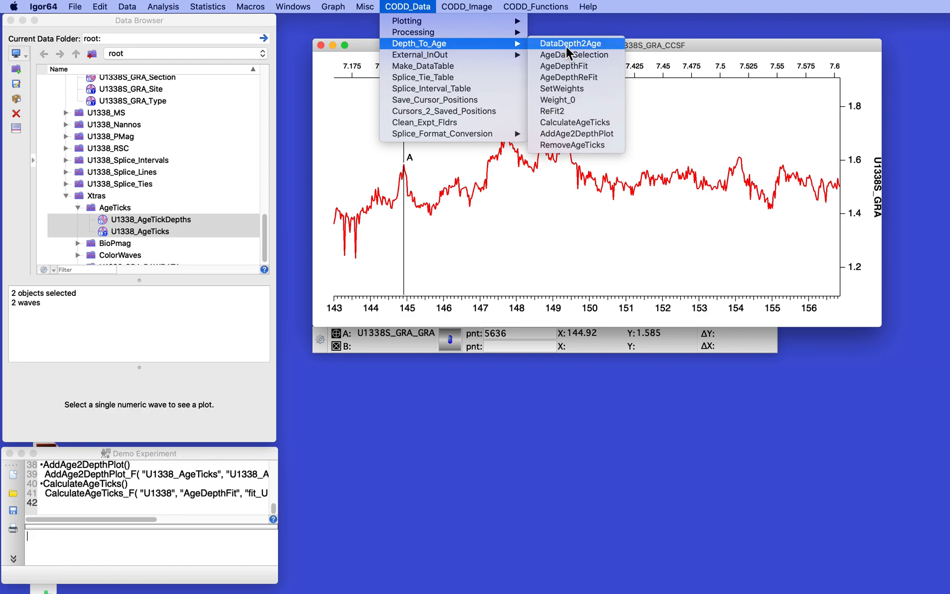
left_click(576, 144)
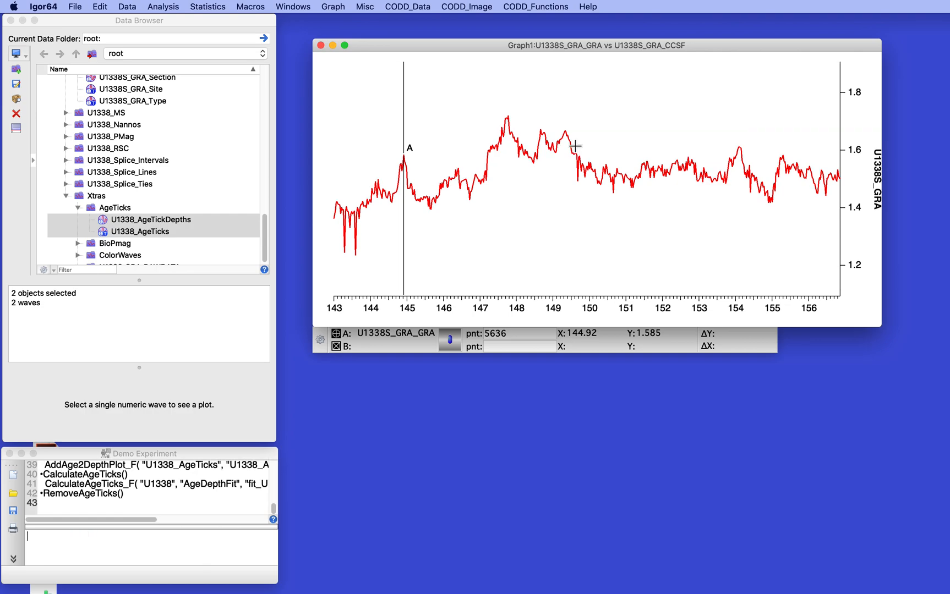